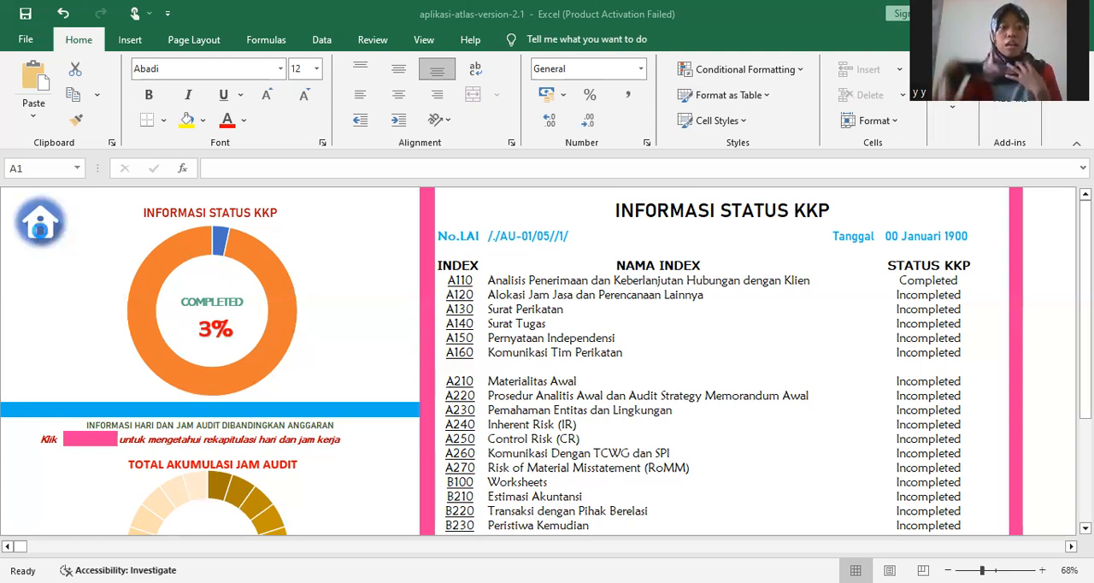
- Open the Beranda home sheet and review the Identitas Auditor, Identitas Klien and Informasi Perikatan sections
click(40, 224)
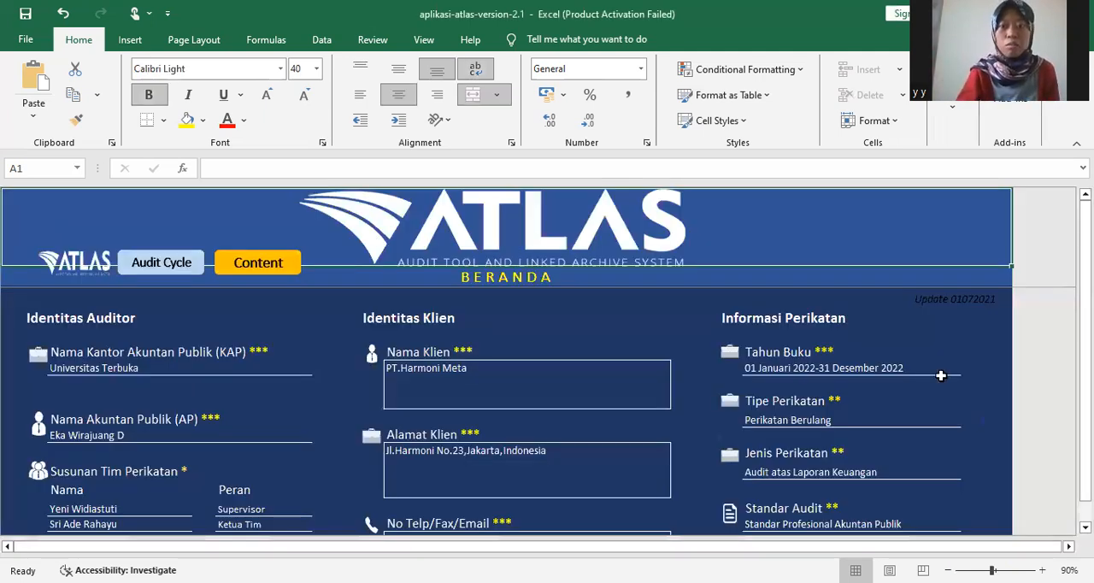
mouse_move(1084, 304)
mouse_down()
mouse_move(1084, 324)
mouse_move(1085, 306)
mouse_up()
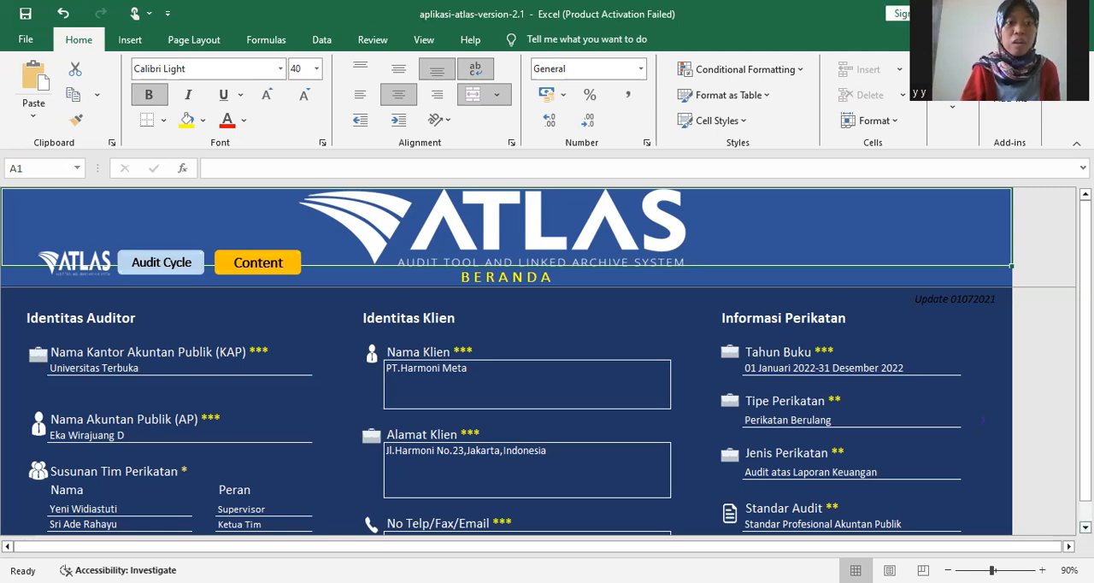
scroll(547, 359, down, 1)
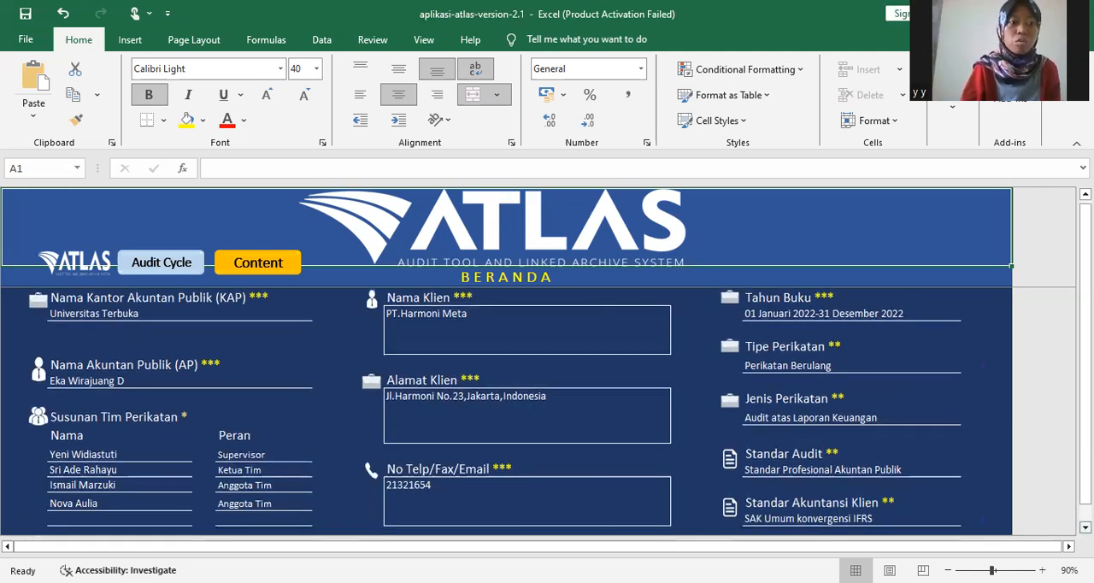
scroll(534, 444, down, 1)
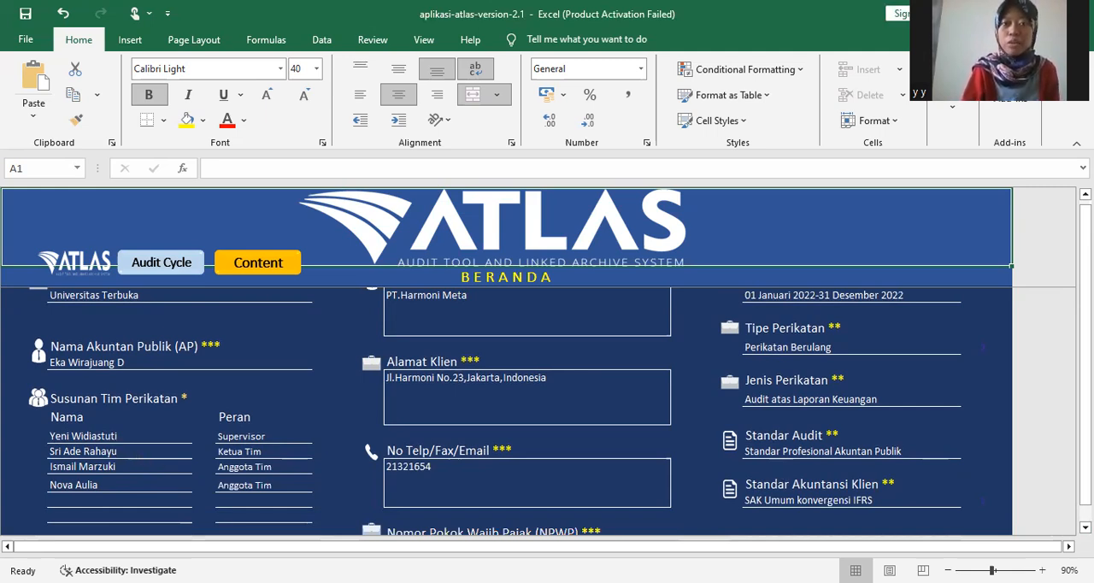
scroll(666, 447, up, 1)
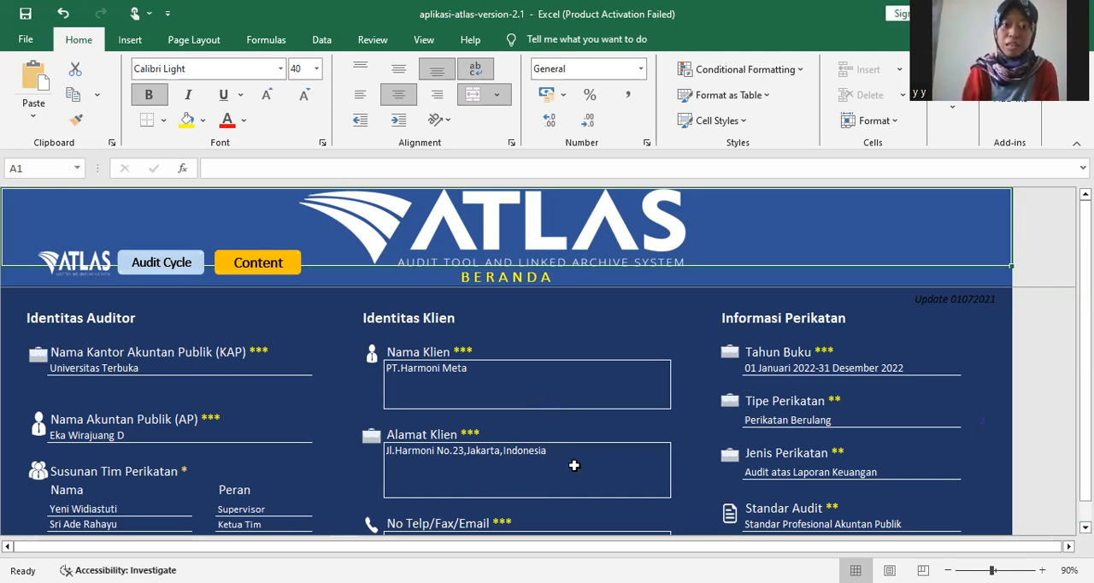
drag(1085, 282, 1085, 293)
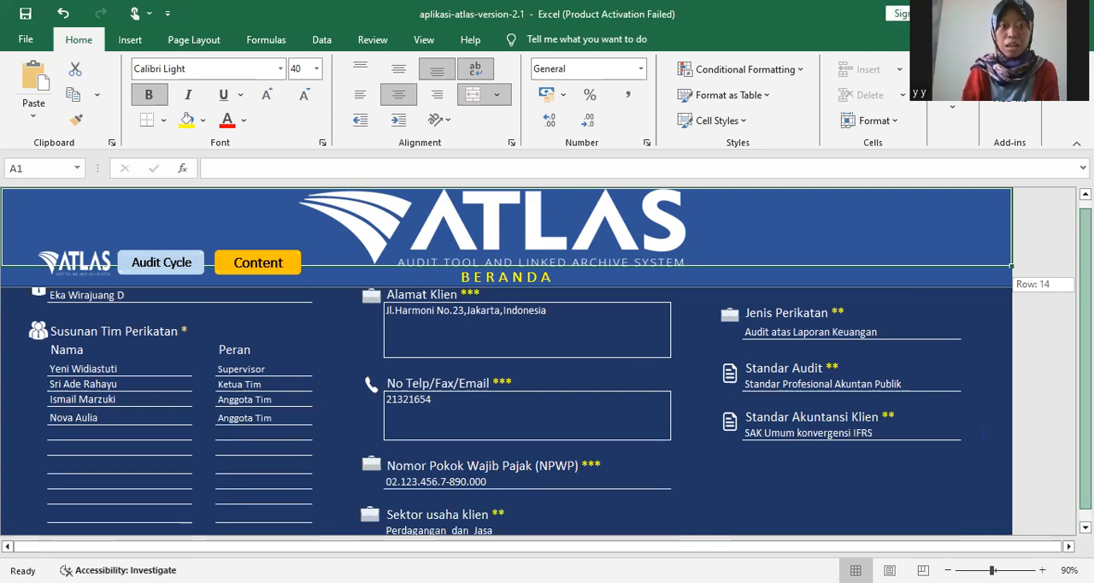
drag(1085, 284, 1085, 286)
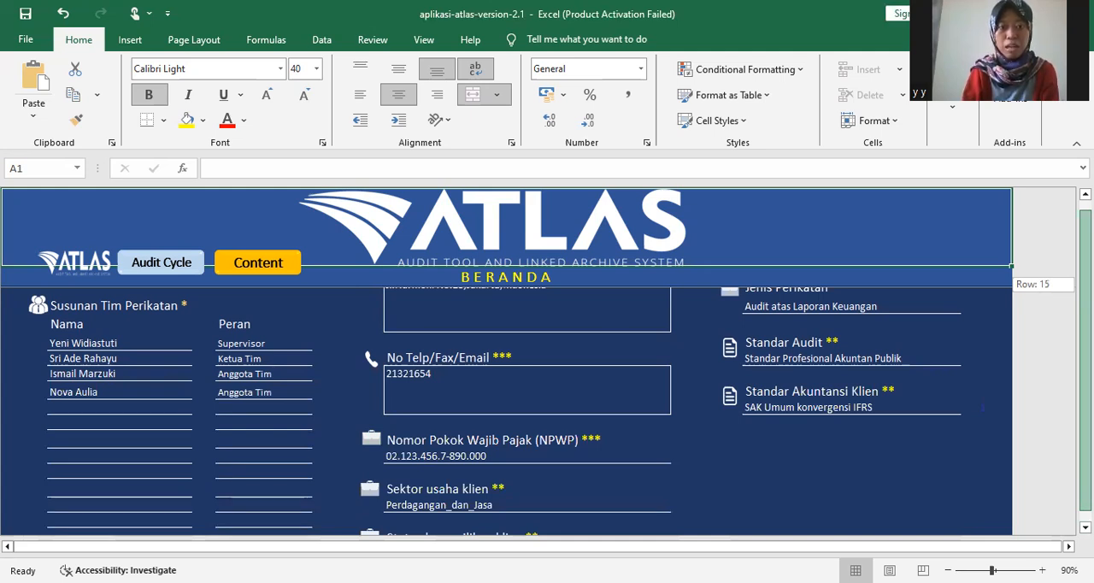
drag(1085, 285, 1086, 289)
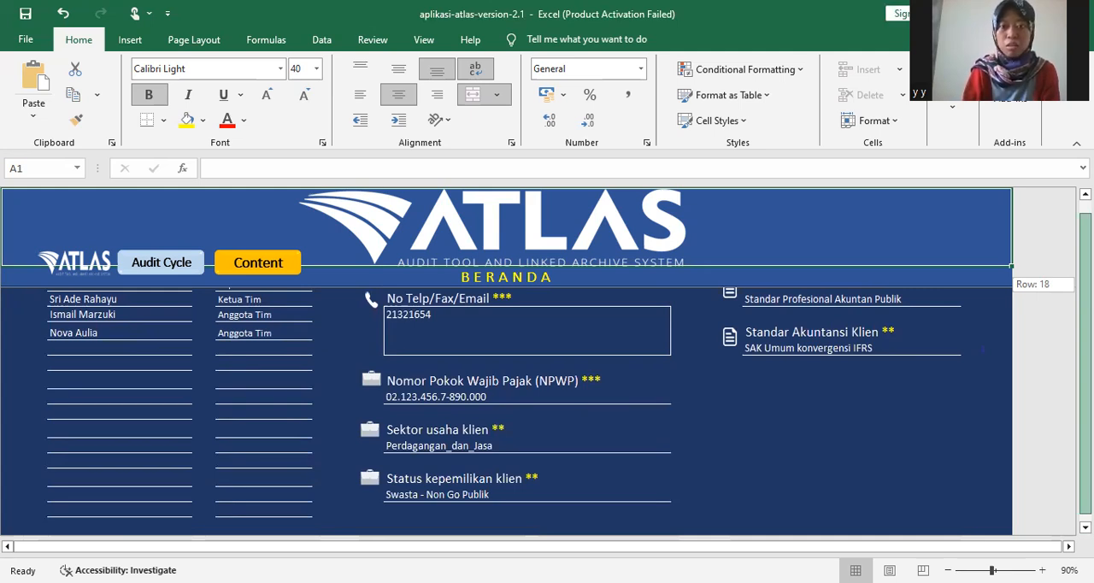
drag(1085, 289, 1086, 284)
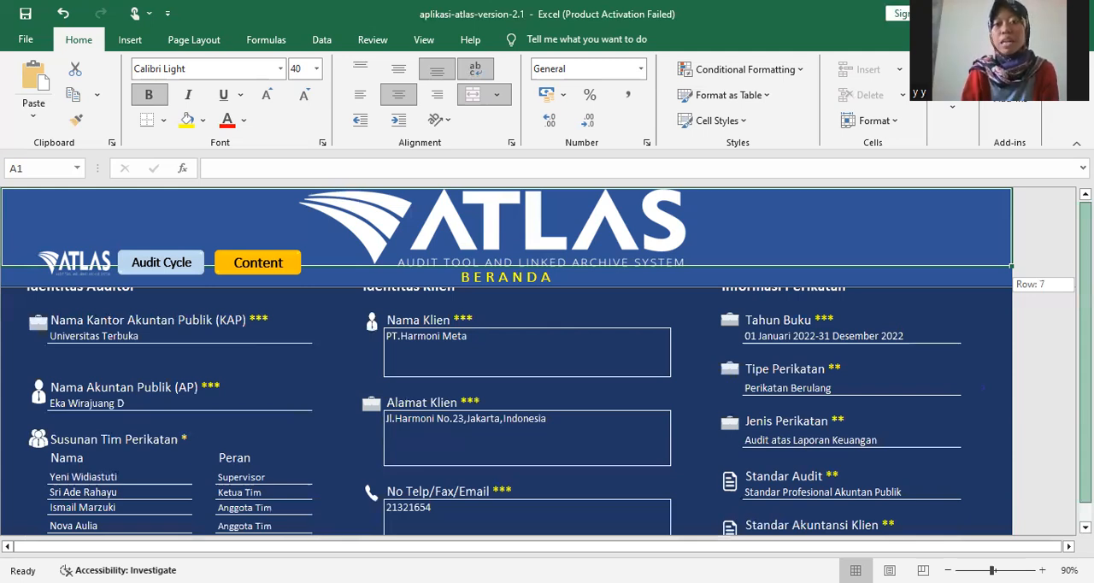
- Examine the remaining client details and the field-type legend on the home sheet, ending on the Status kepemilikan klien field
drag(1085, 284, 1085, 287)
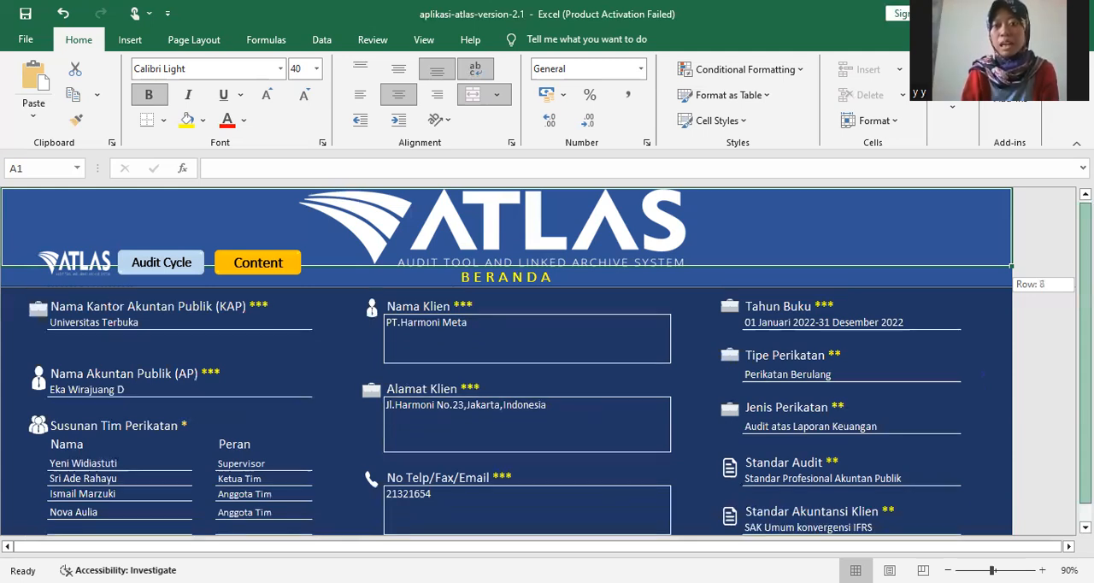
drag(1086, 283, 1085, 289)
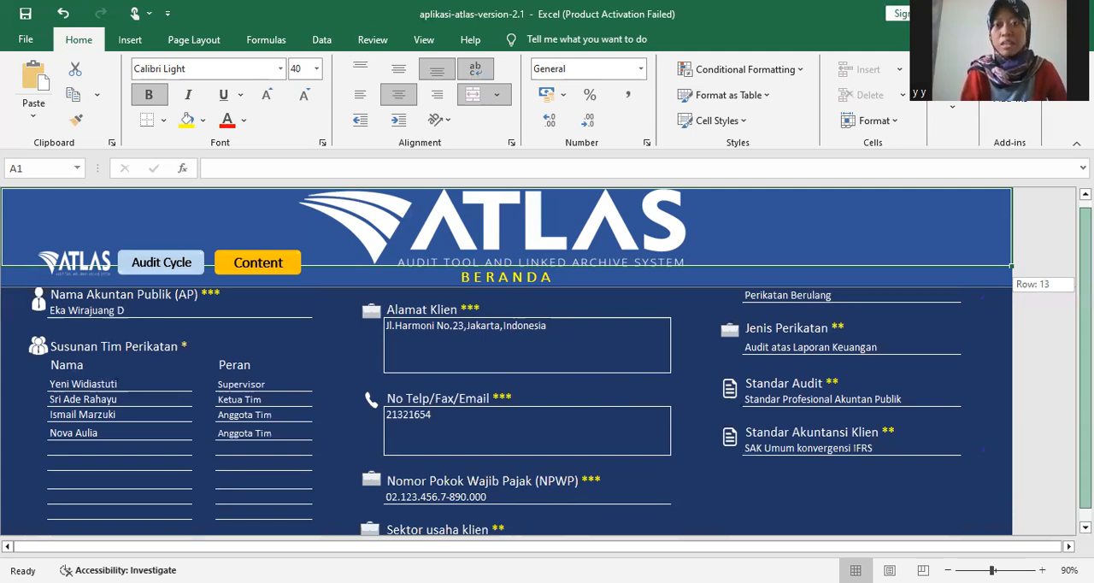
scroll(506, 410, down, 1)
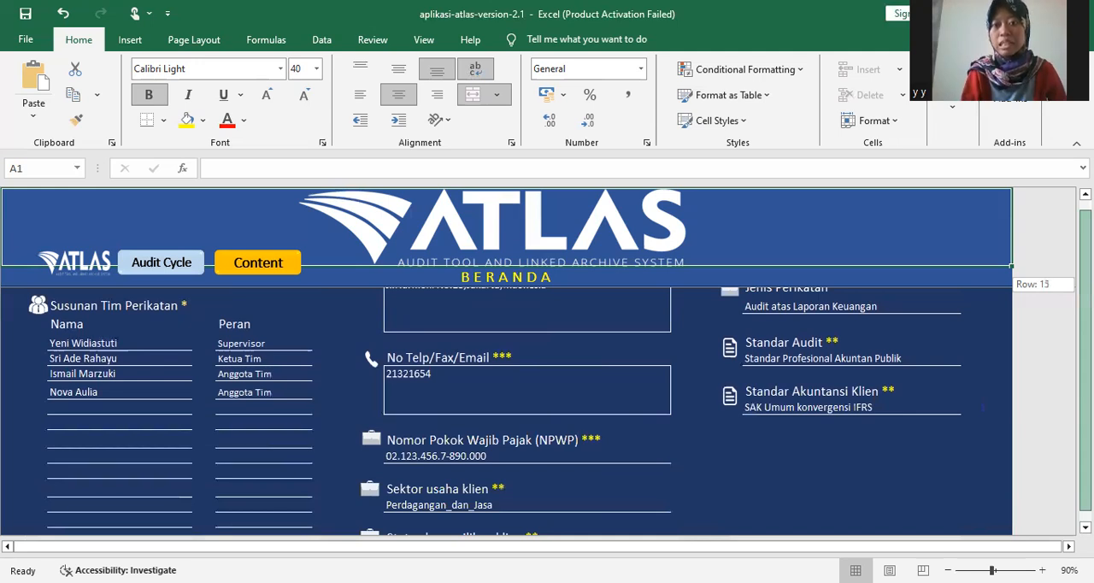
scroll(506, 410, up, 1)
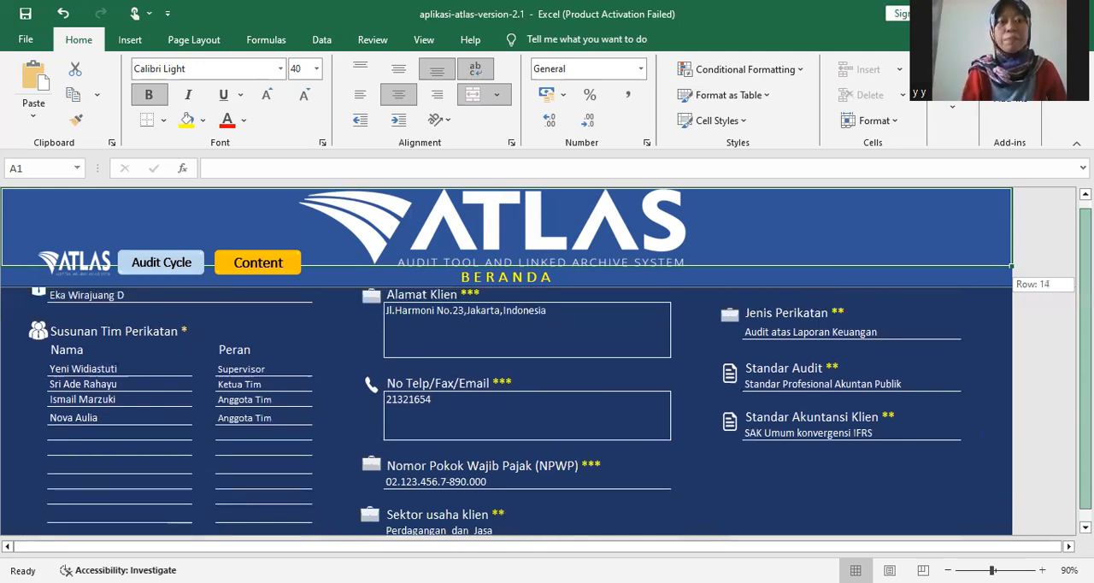
scroll(506, 410, up, 4)
scroll(506, 411, down, 5)
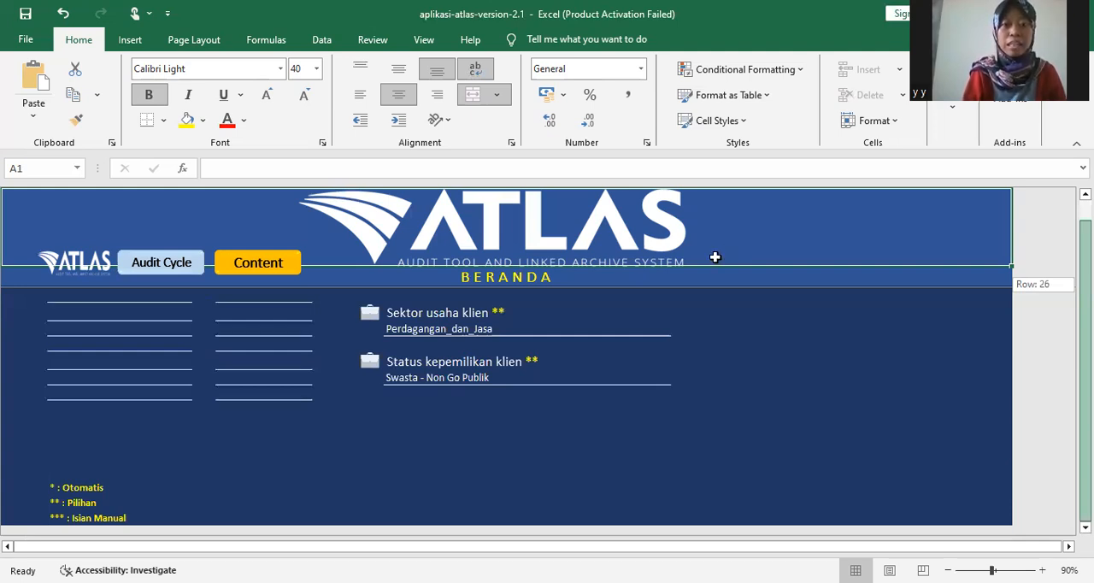
click(639, 374)
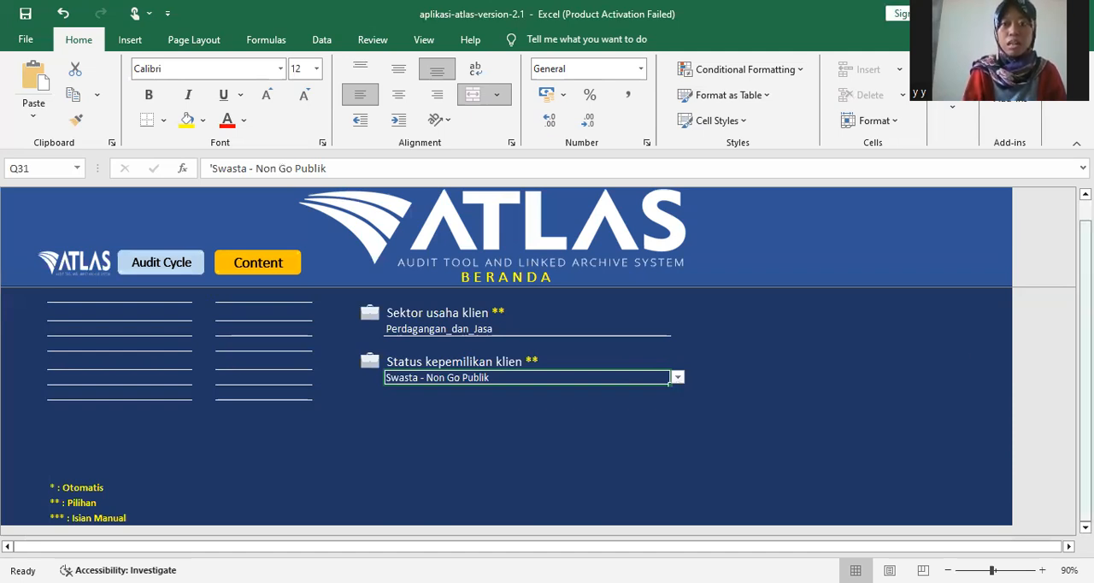
- Recheck the auditor, team and engagement fields on the home sheet against their automatic, choice and manual-entry asterisk marks
drag(1086, 328, 1085, 312)
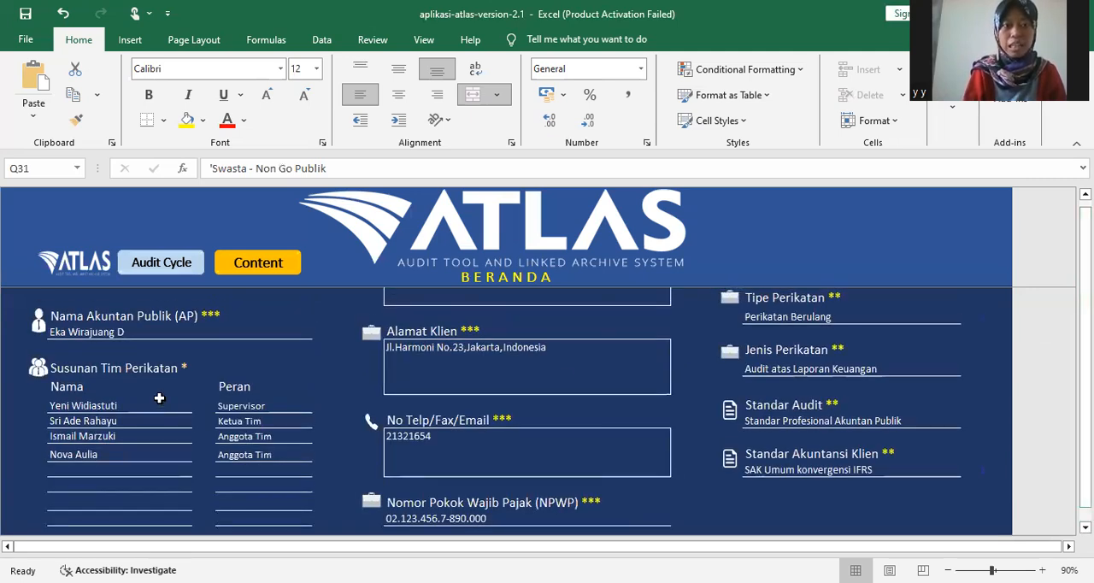
drag(1085, 279, 1085, 277)
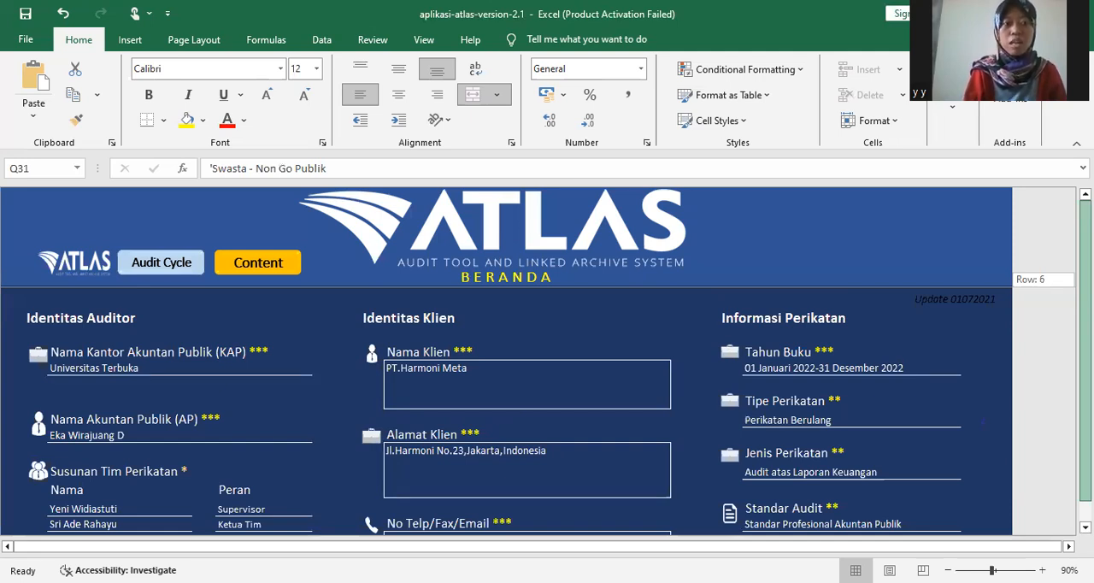
drag(1086, 277, 1085, 277)
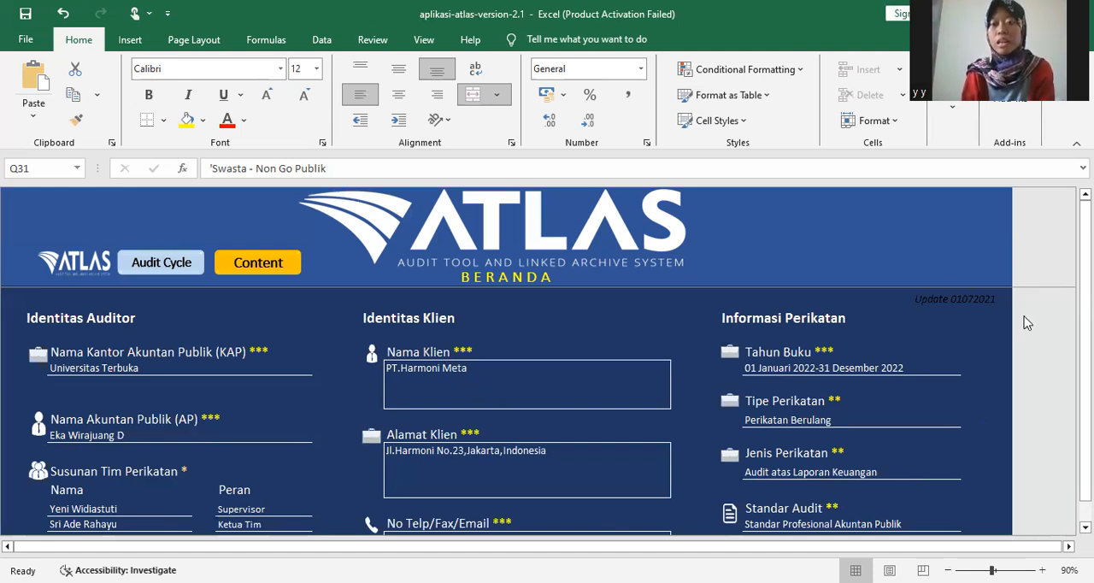
mouse_move(1084, 289)
mouse_down()
mouse_move(1084, 310)
mouse_move(1084, 292)
mouse_up()
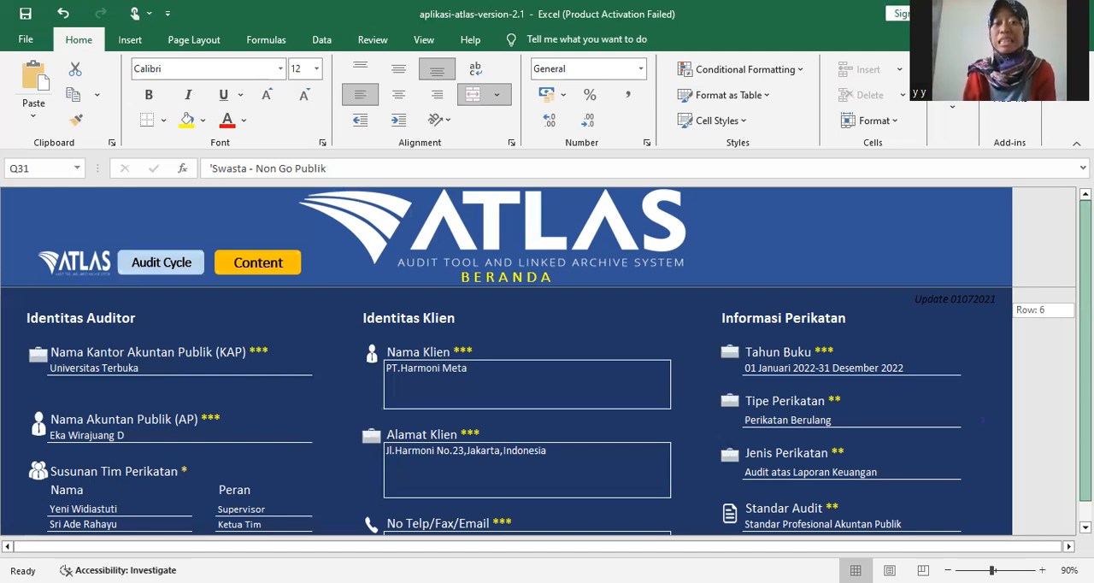
scroll(983, 419, down, 1)
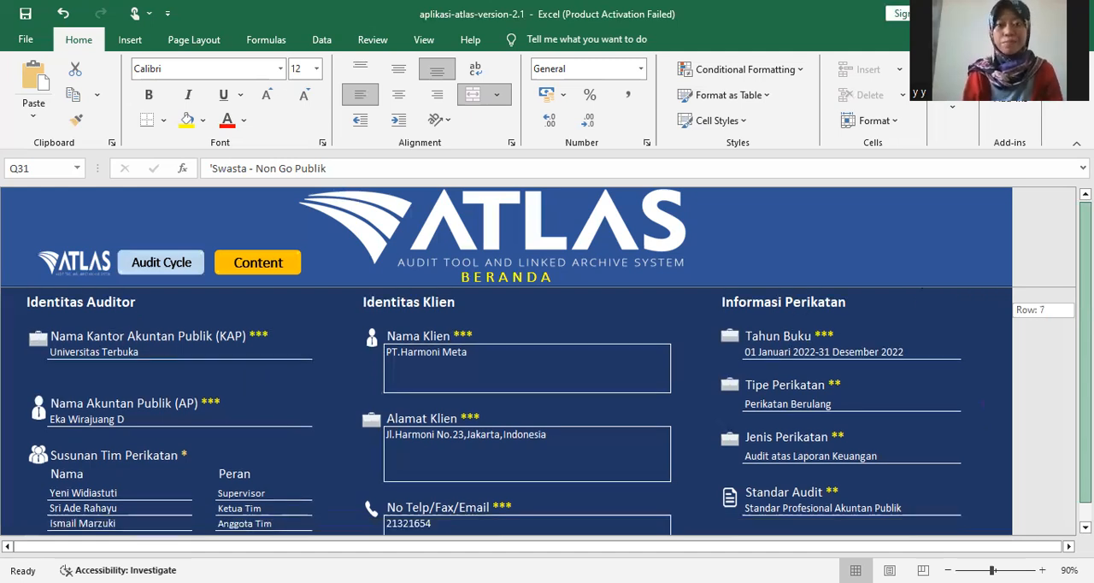
scroll(983, 420, down, 5)
scroll(983, 420, up, 5)
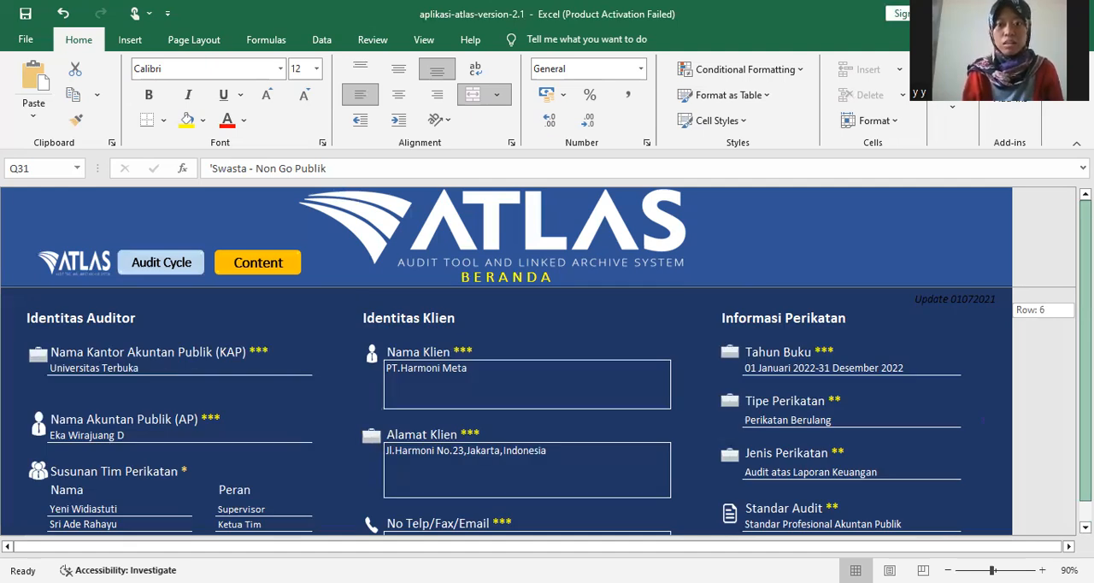
scroll(983, 420, down, 4)
scroll(982, 420, up, 4)
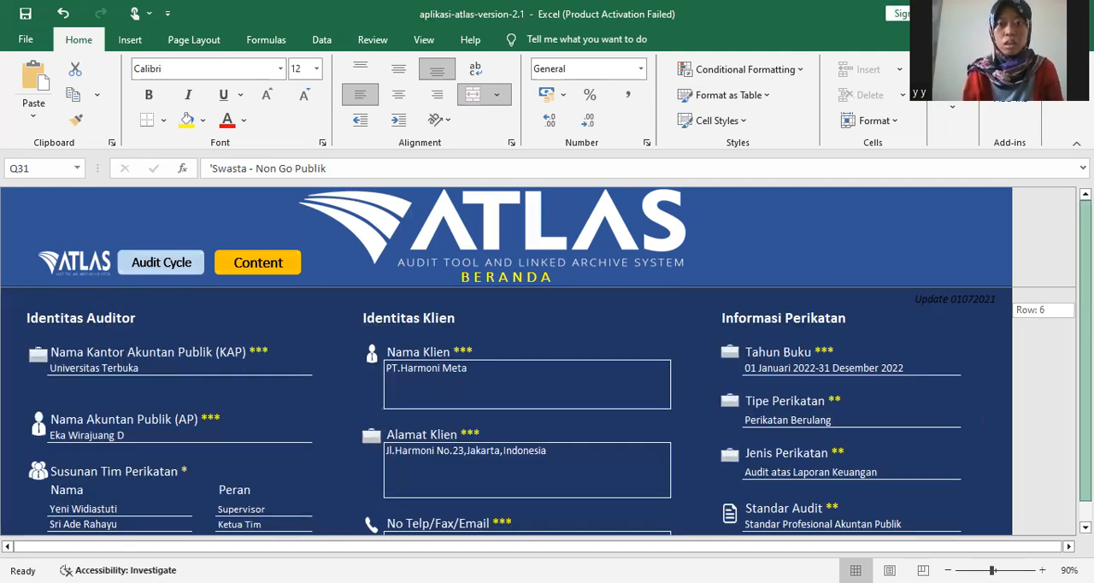
- Go to the Content index and open working paper A110, Analisis Penerimaan dan Keberlanjutan Hubungan dengan Klien
click(238, 269)
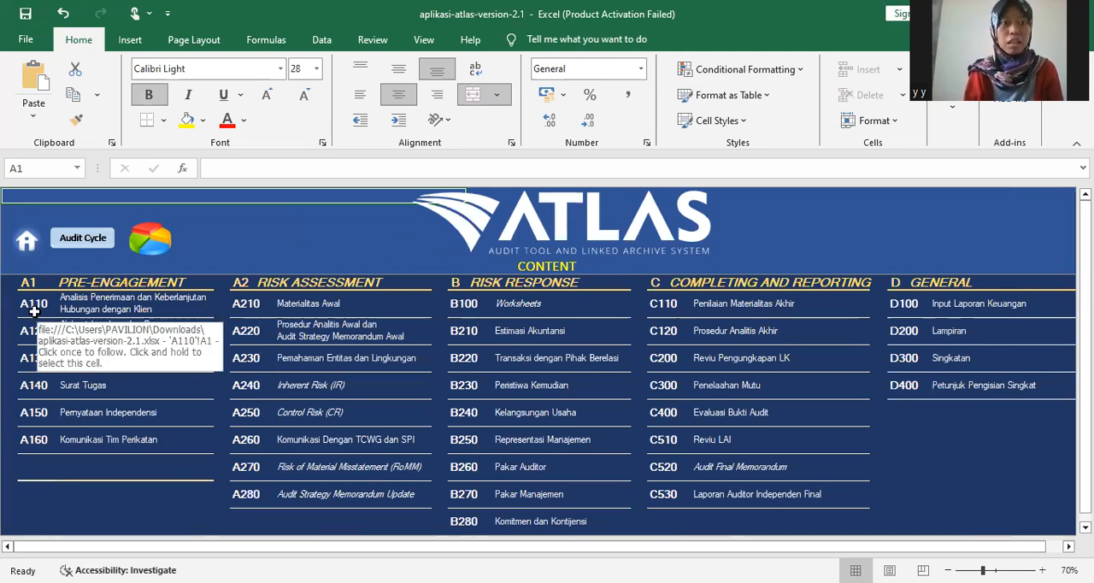
click(34, 312)
double_click(32, 310)
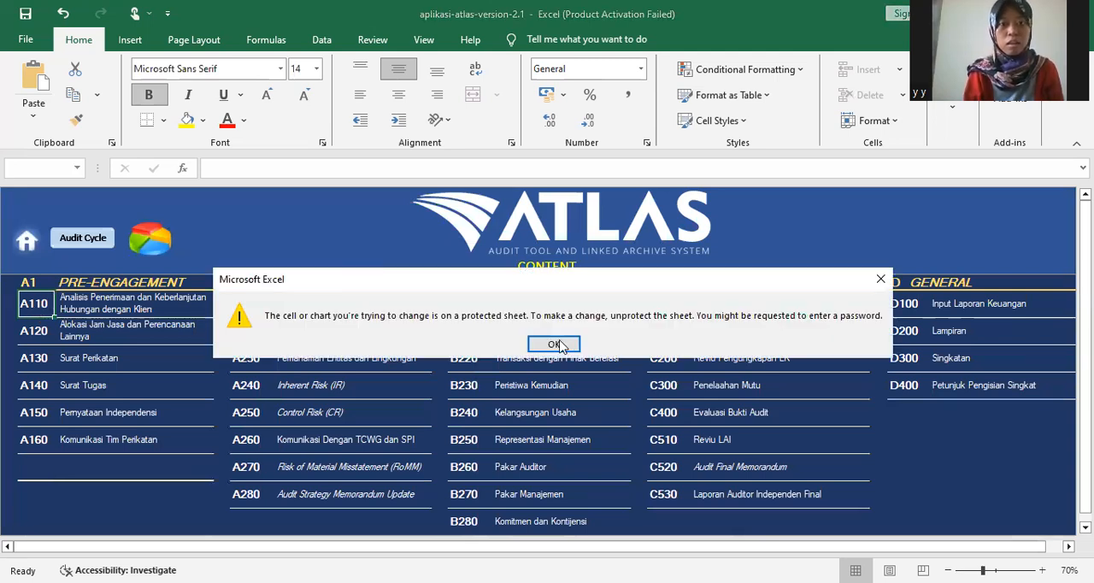
click(559, 344)
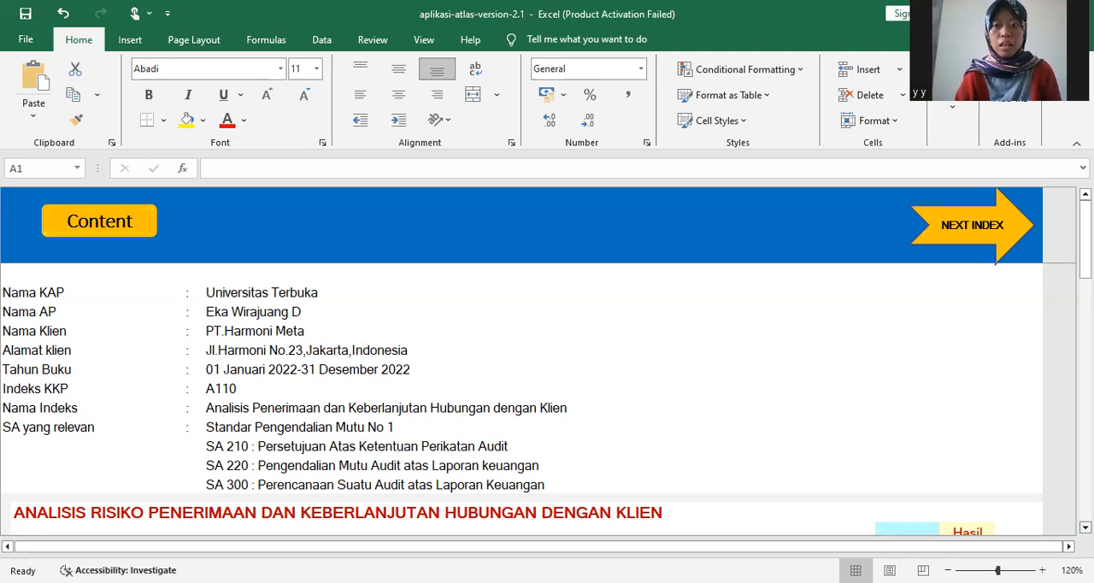
- Examine the A110 header details and the client acceptance risk items with their Referensi and Hasil Analisis columns
scroll(890, 435, down, 3)
scroll(903, 414, down, 1)
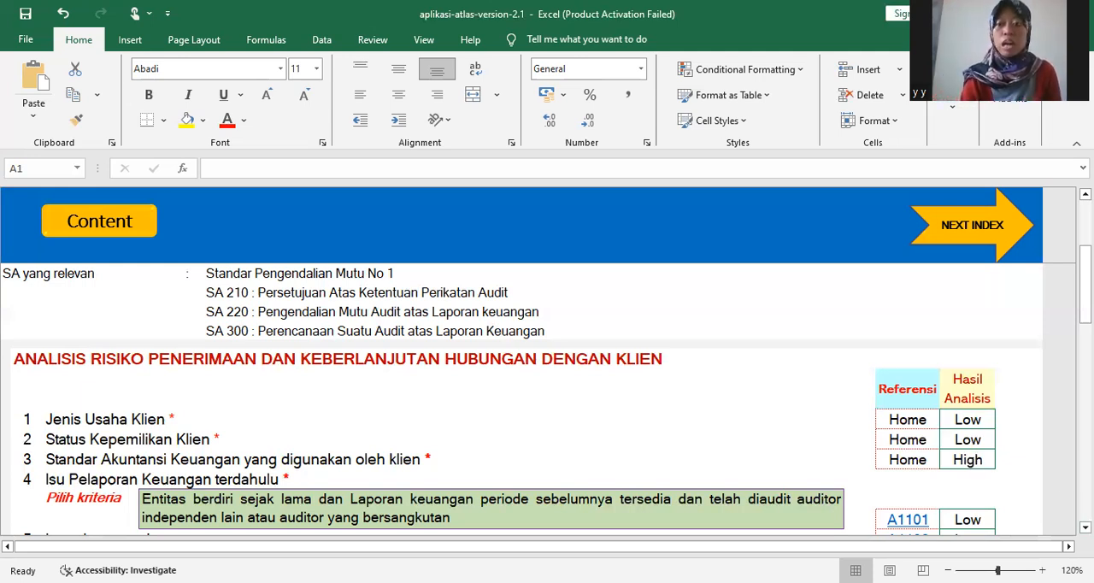
scroll(981, 353, down, 1)
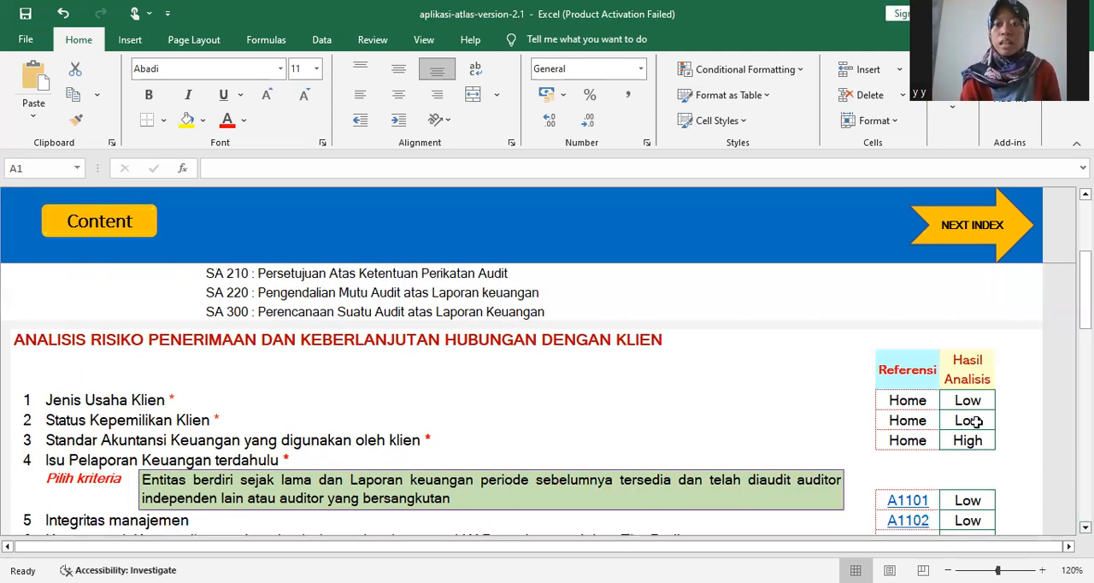
scroll(975, 422, down, 2)
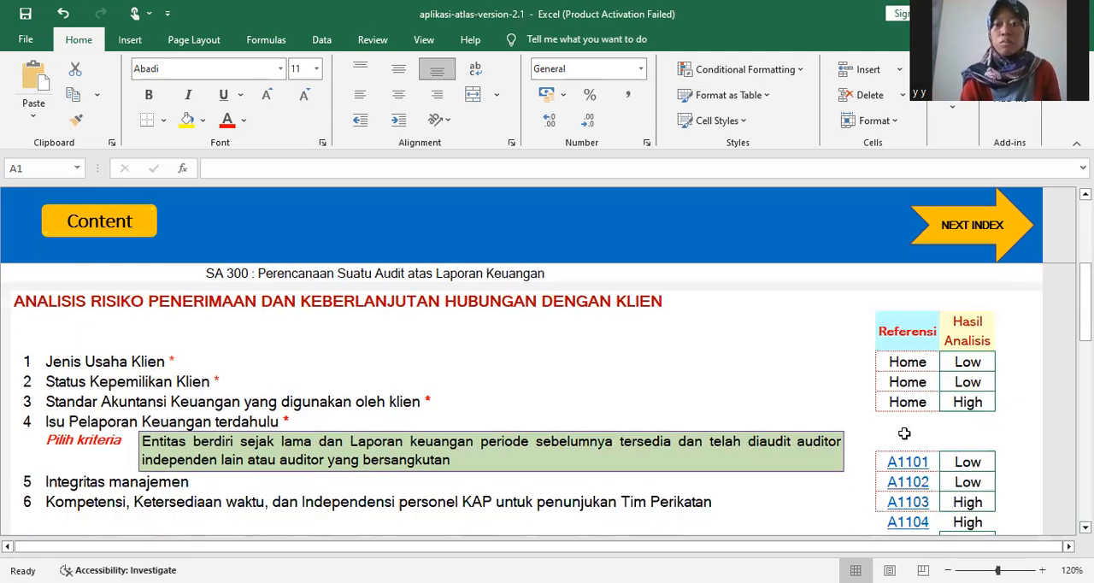
click(973, 362)
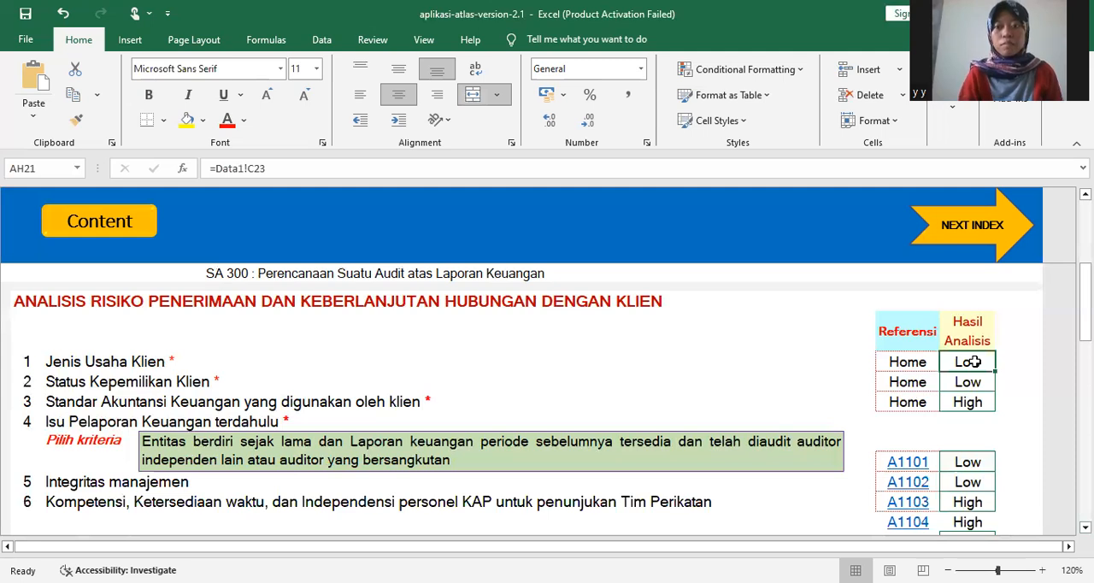
double_click(974, 361)
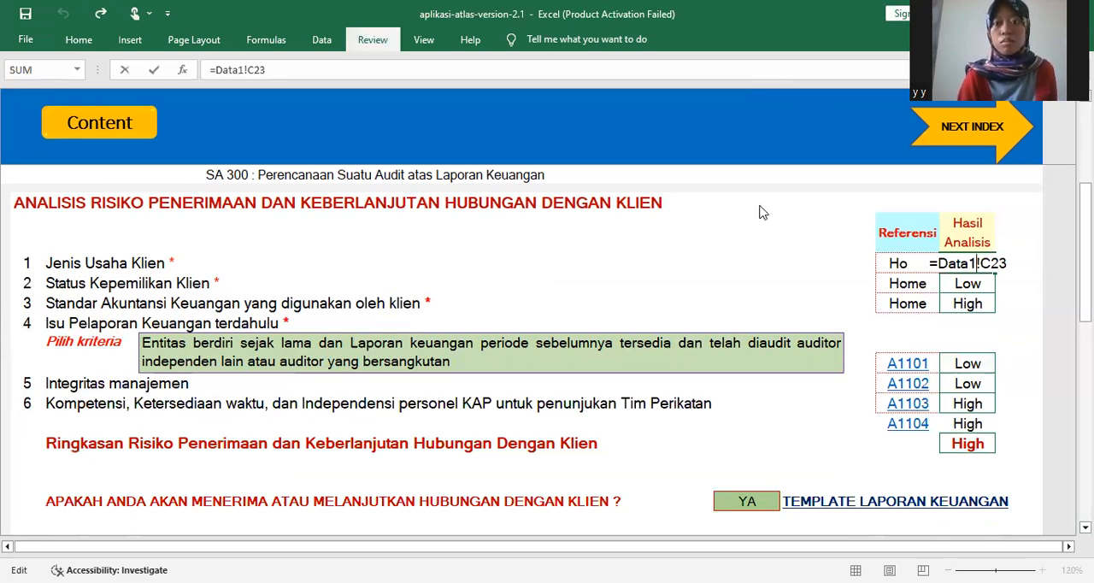
click(901, 232)
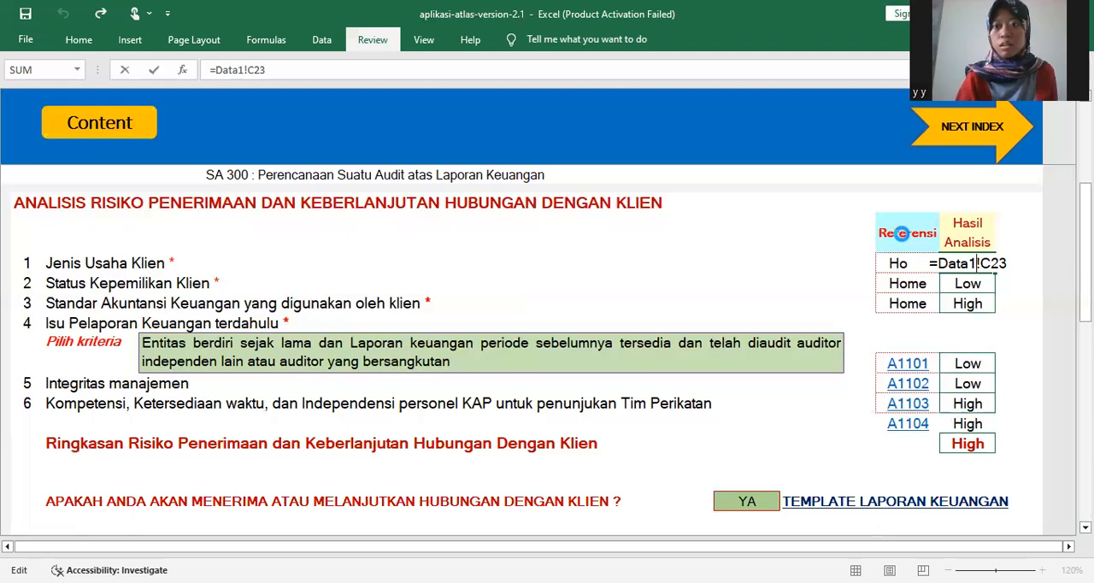
click(883, 221)
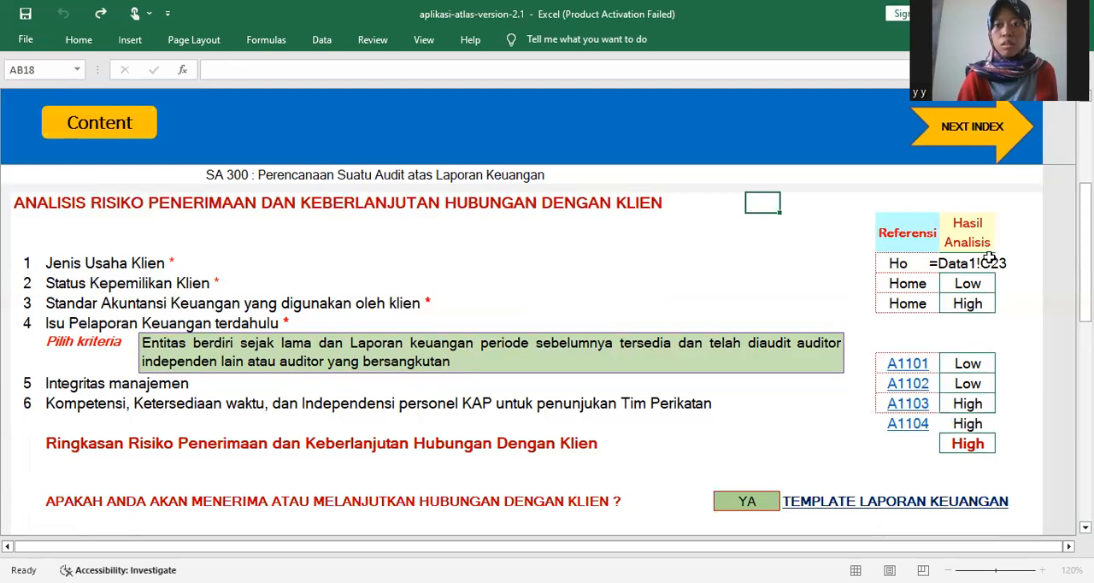
key(ctrl+y)
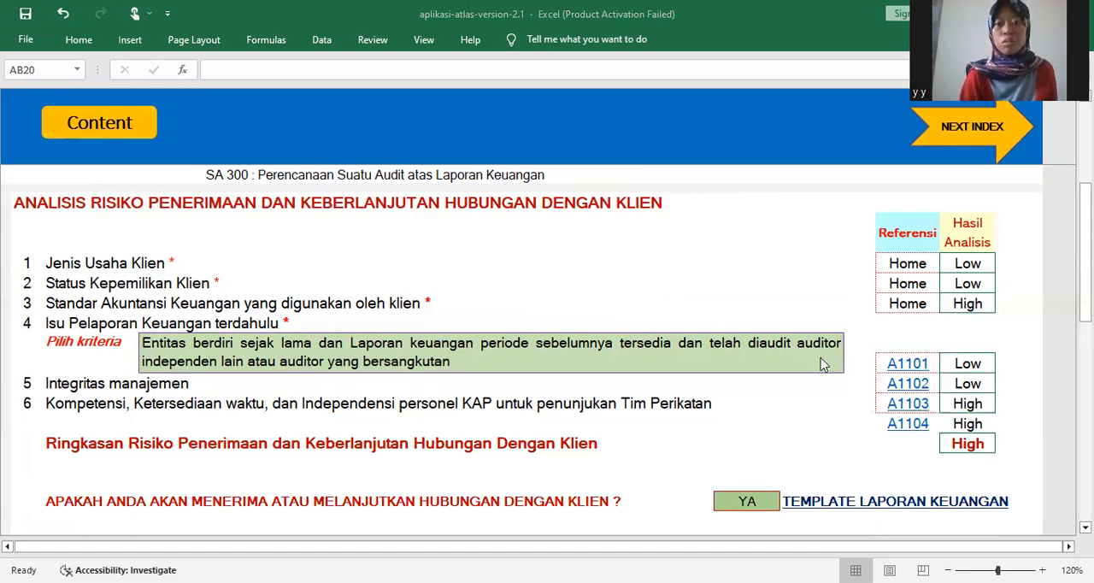
- View the selectable criteria for Isu Pelaporan Keuangan terdahulu in the A110 risk analysis without changing the selection
click(837, 361)
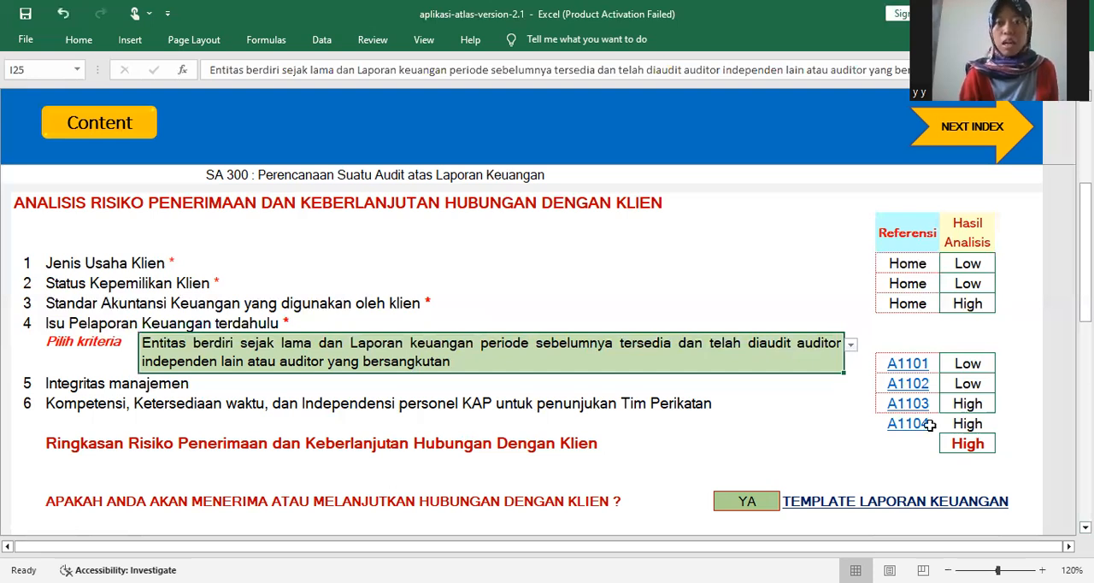
click(851, 344)
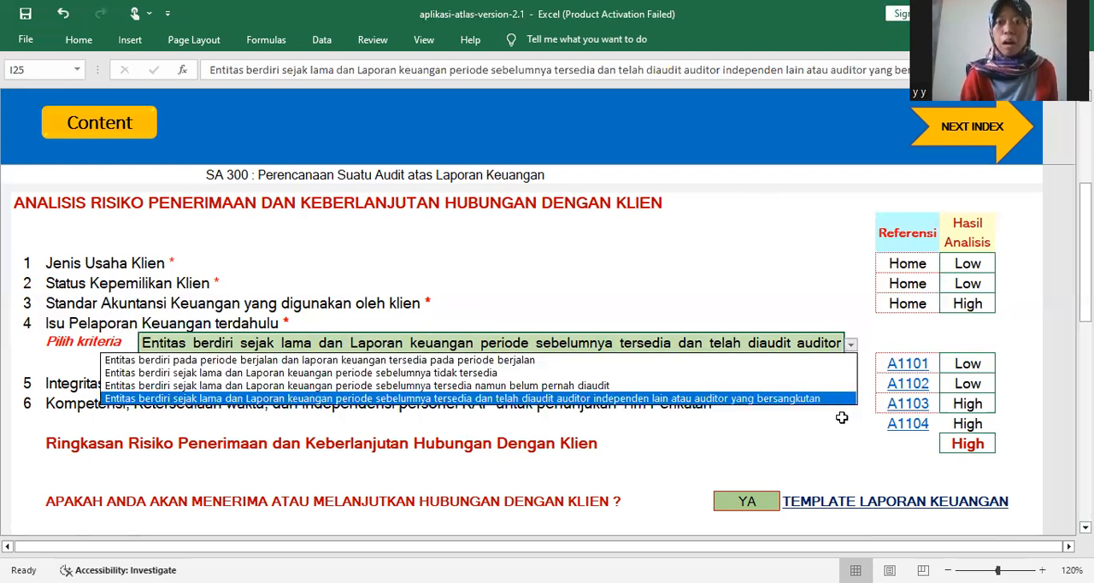
key(Escape)
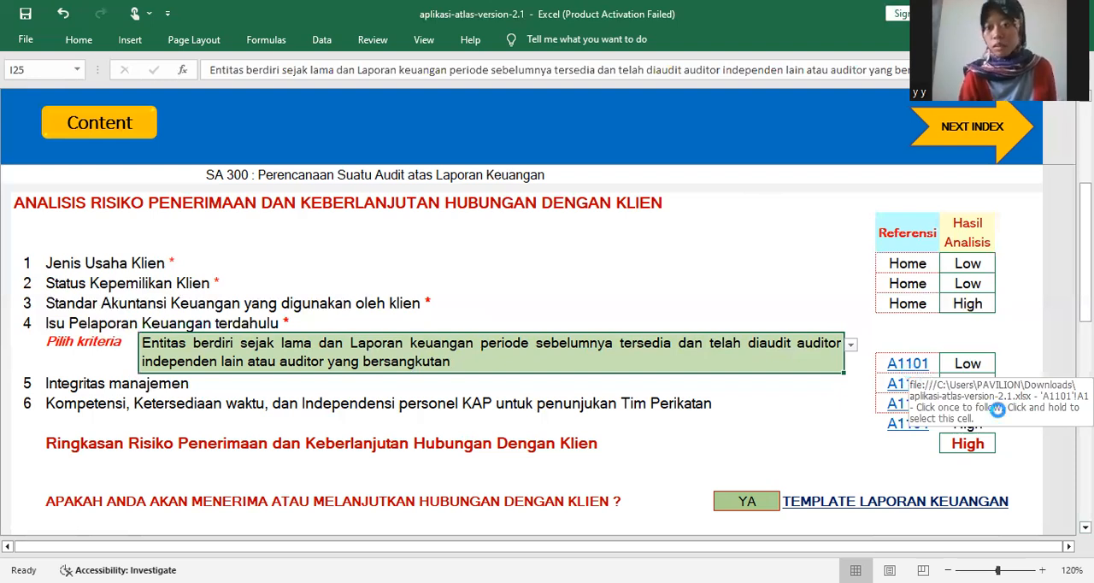
- Open working paper A1101 from the A110 references and examine its checklist on prior financial reporting issues
click(907, 365)
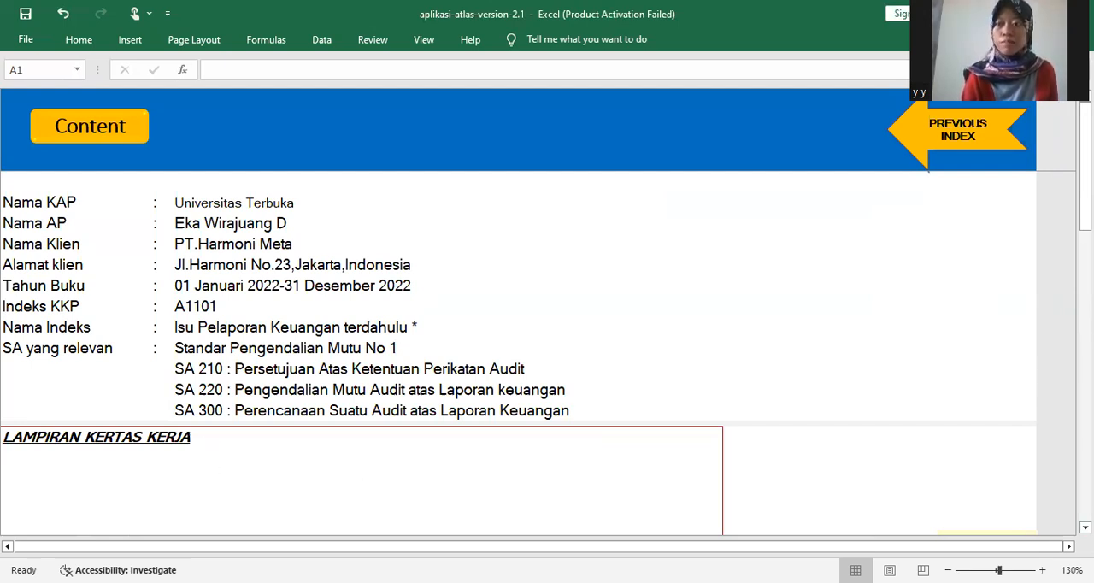
scroll(547, 356, down, 1)
scroll(547, 355, down, 3)
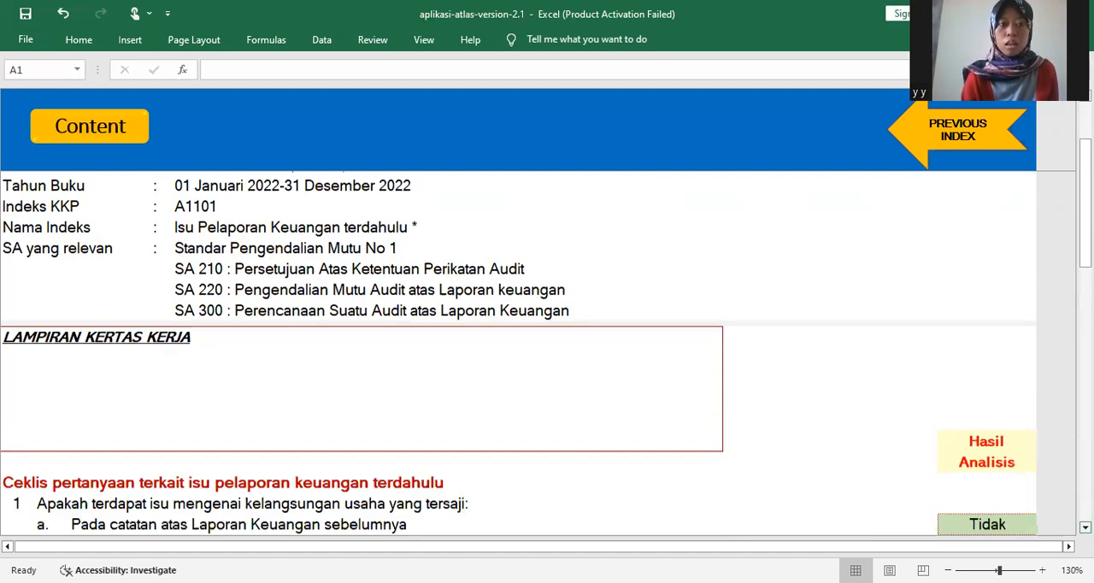
scroll(547, 356, down, 2)
scroll(546, 356, down, 1)
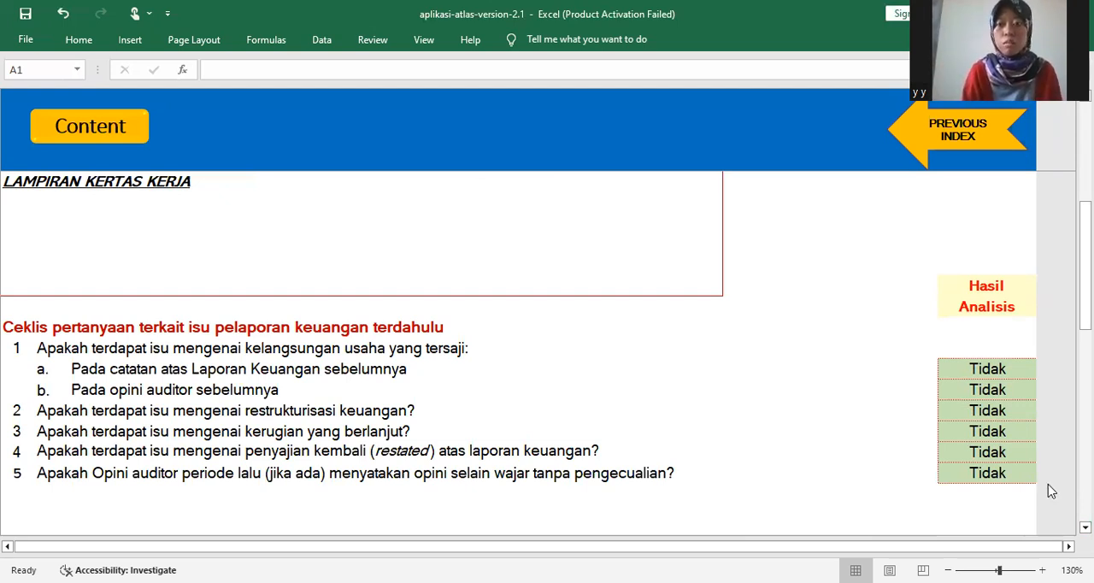
- View the answer choices for A1101 question 1a on going-concern issues in the previous financial statement notes
click(1029, 373)
click(1029, 370)
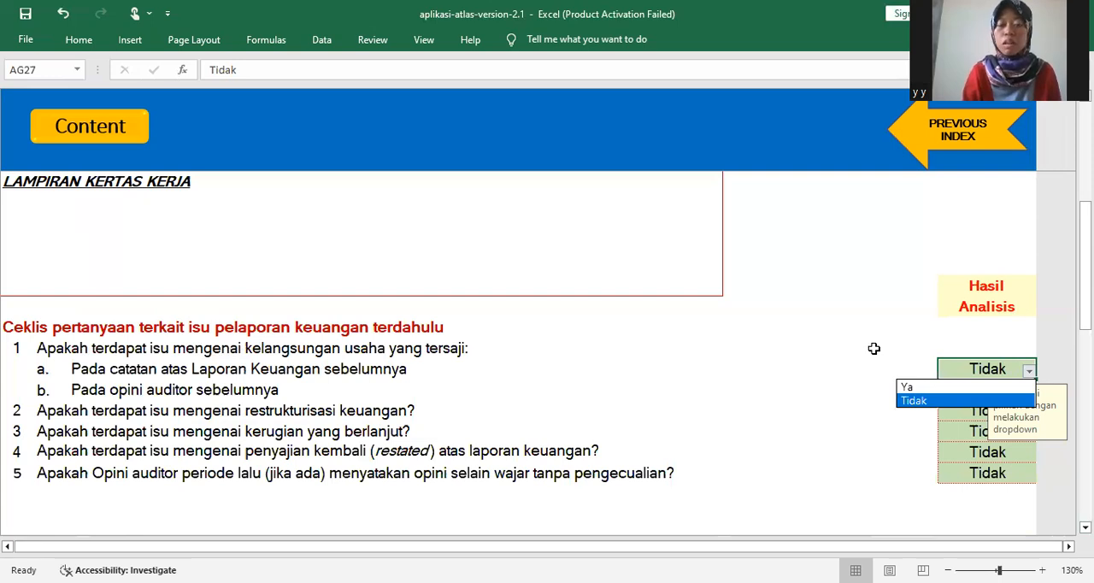
key(Escape)
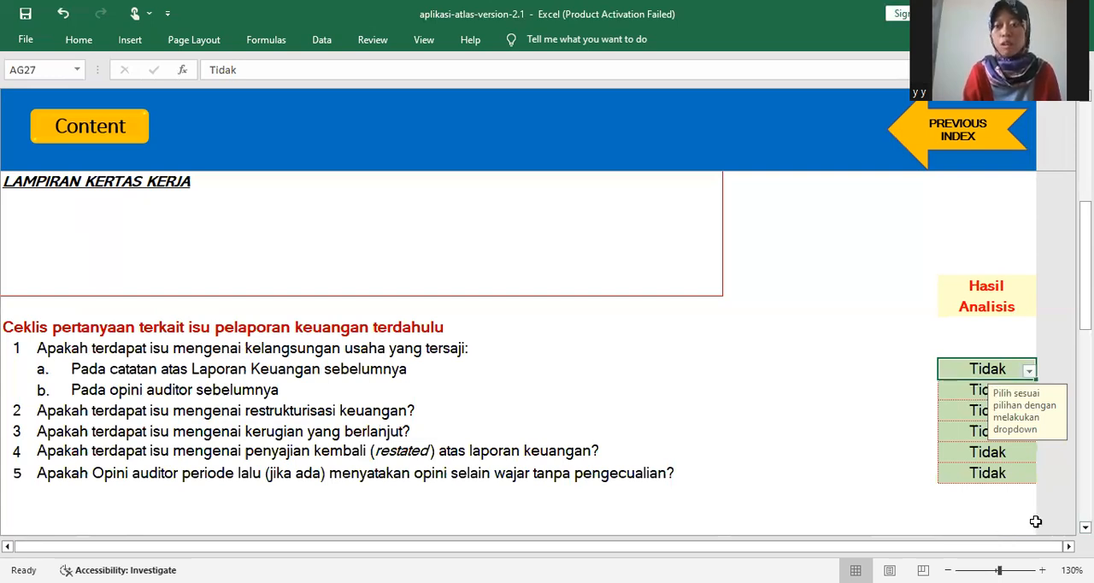
- Examine the rest of the A1101 checklist and its conclusion box, and go back up to the header details
scroll(512, 359, down, 1)
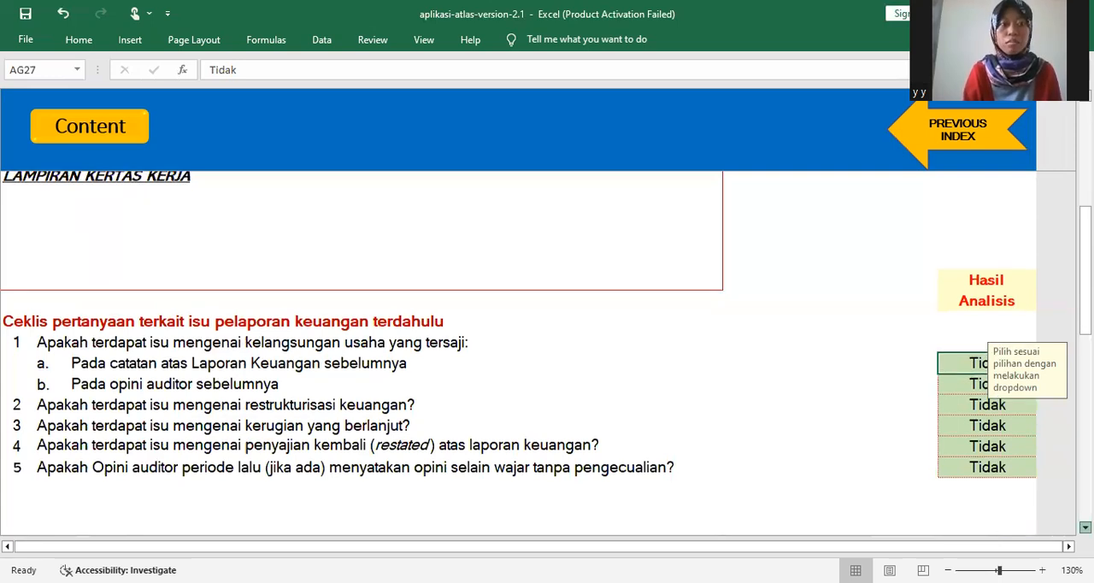
scroll(513, 358, down, 2)
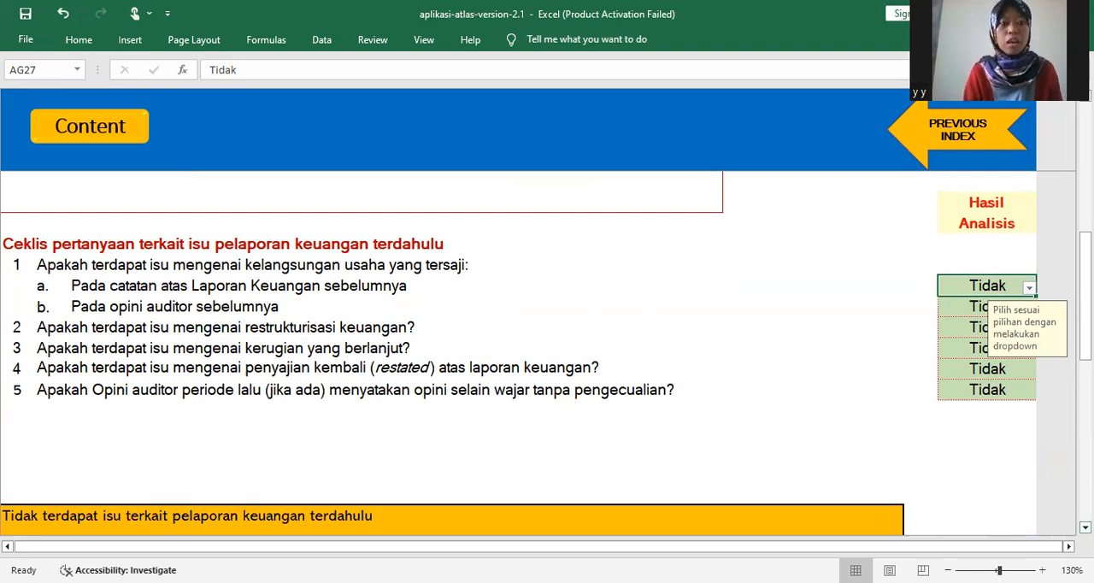
scroll(546, 349, down, 1)
scroll(935, 422, down, 2)
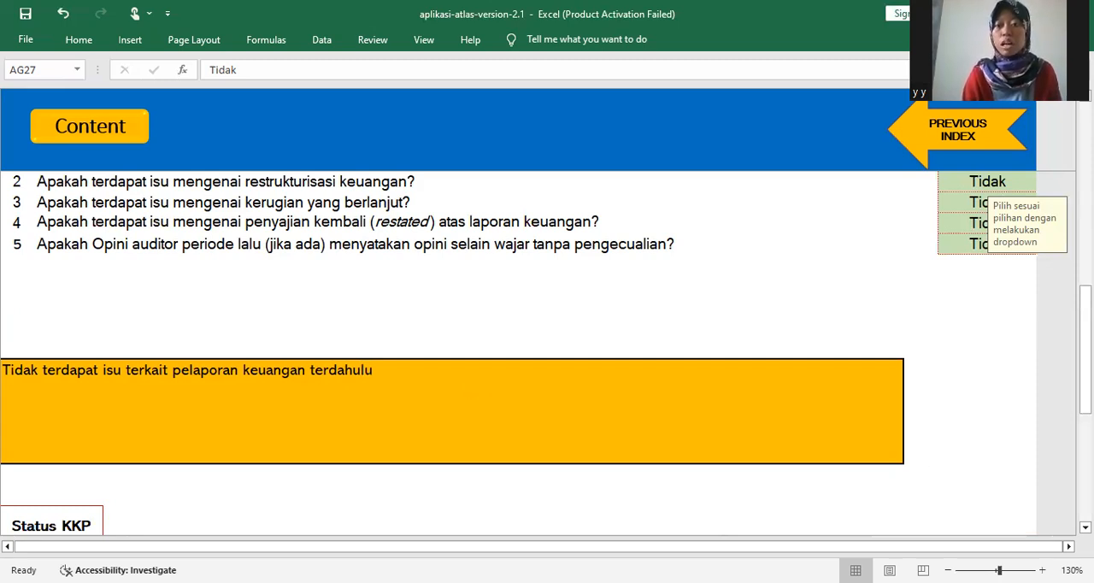
drag(1085, 389, 1085, 300)
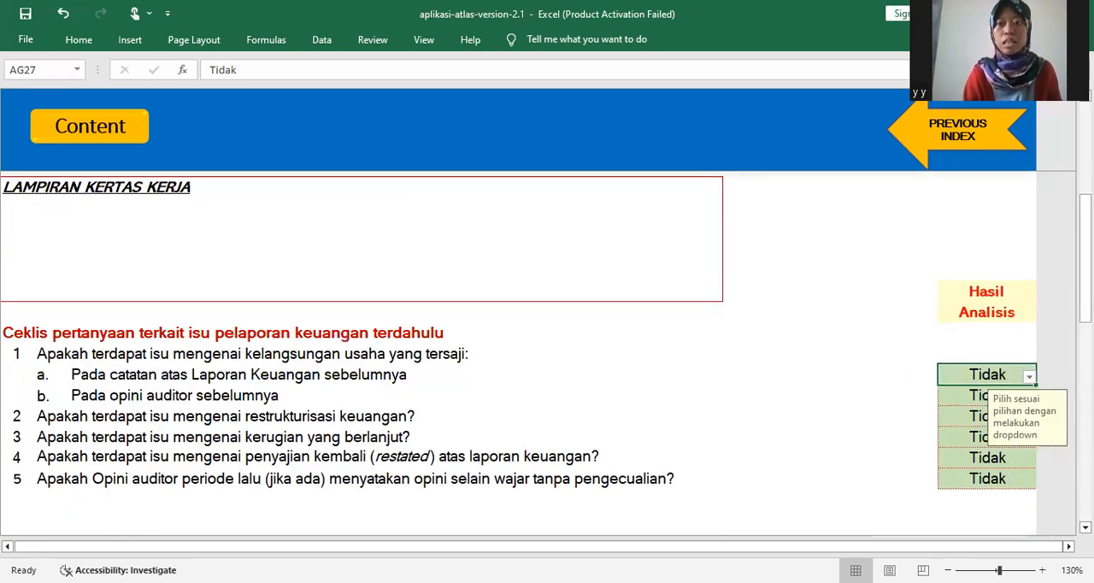
drag(1085, 256, 1085, 224)
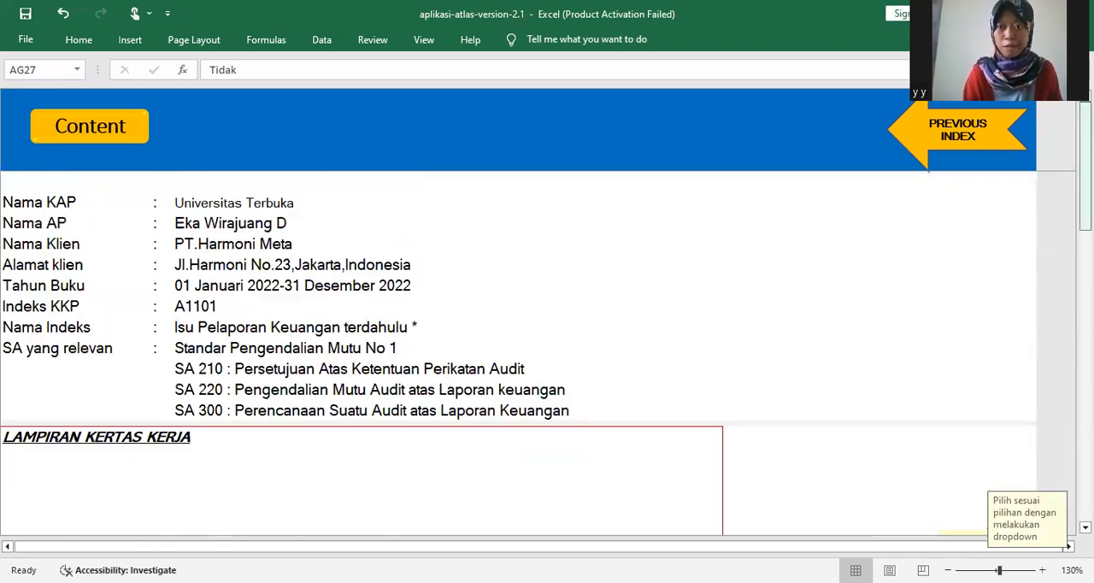
- Return from A1101 to the previous index, working paper A110
click(862, 140)
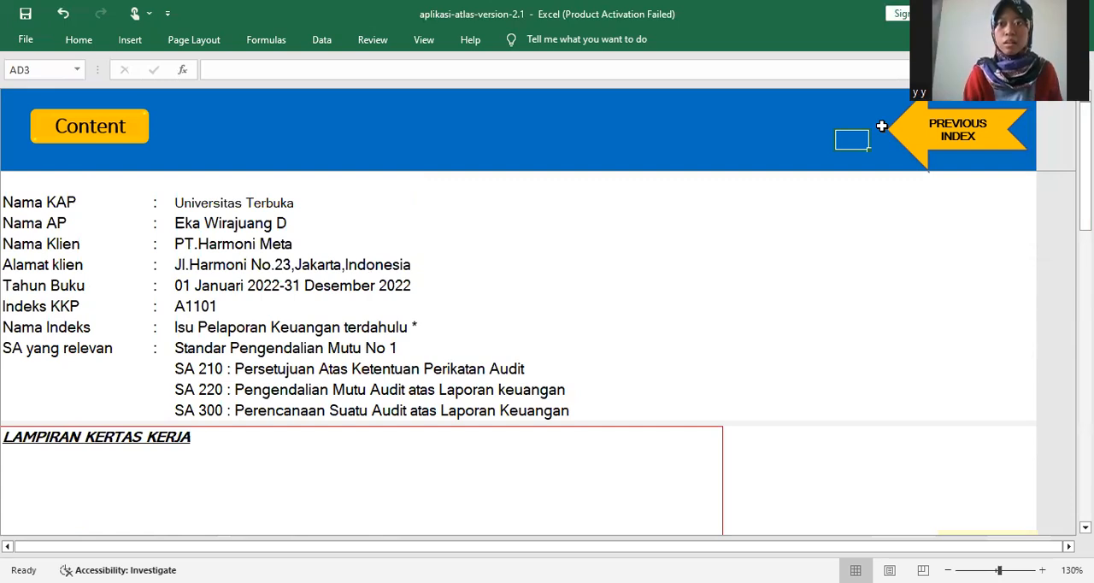
click(920, 146)
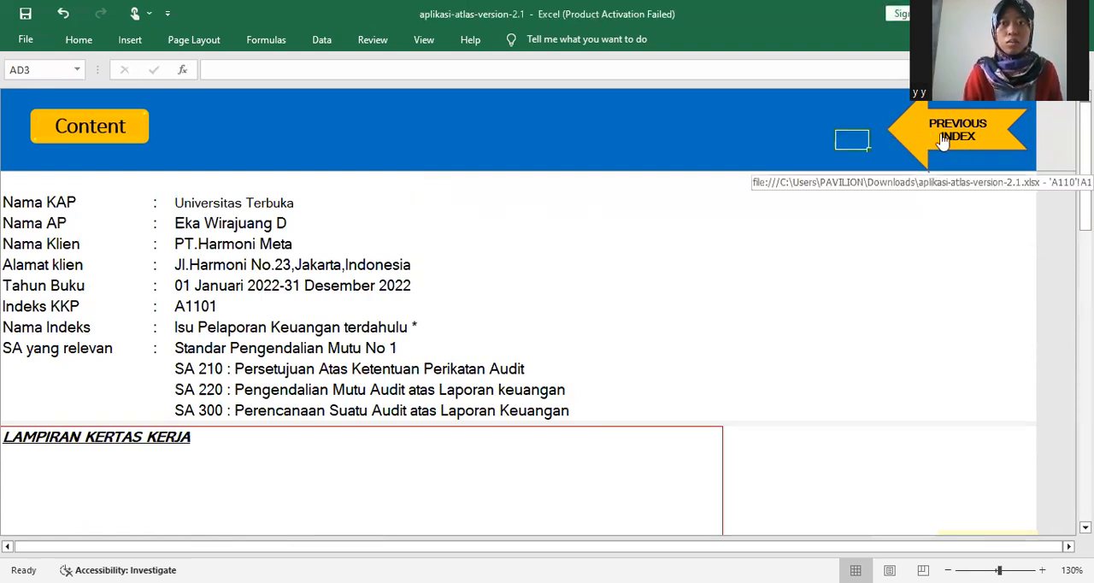
click(943, 141)
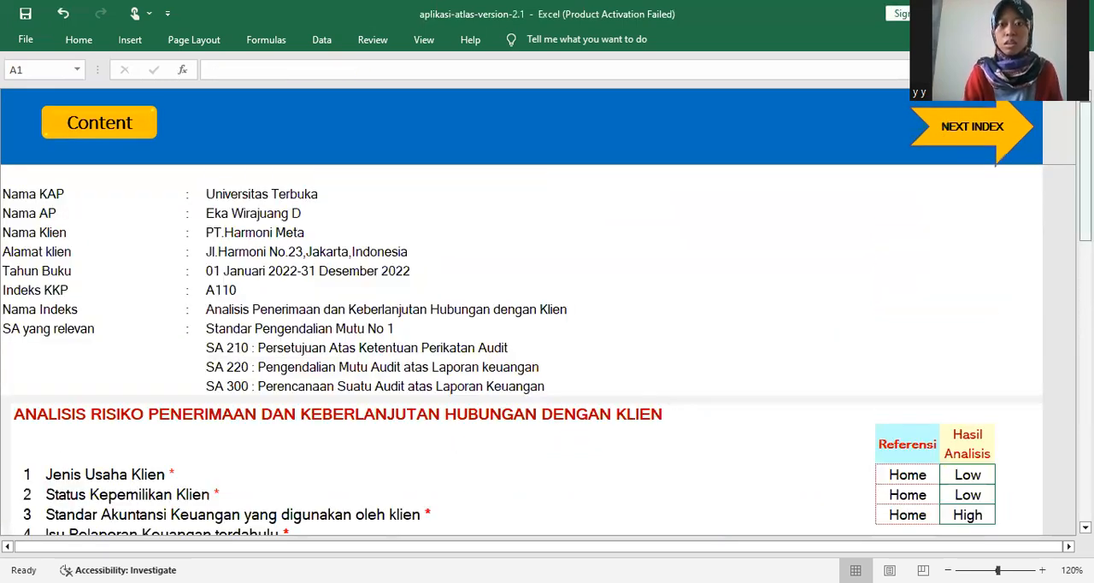
- Open working paper A1102, Integritas manajemen, from the A110 references and examine its nine-question checklist
scroll(927, 321, down, 5)
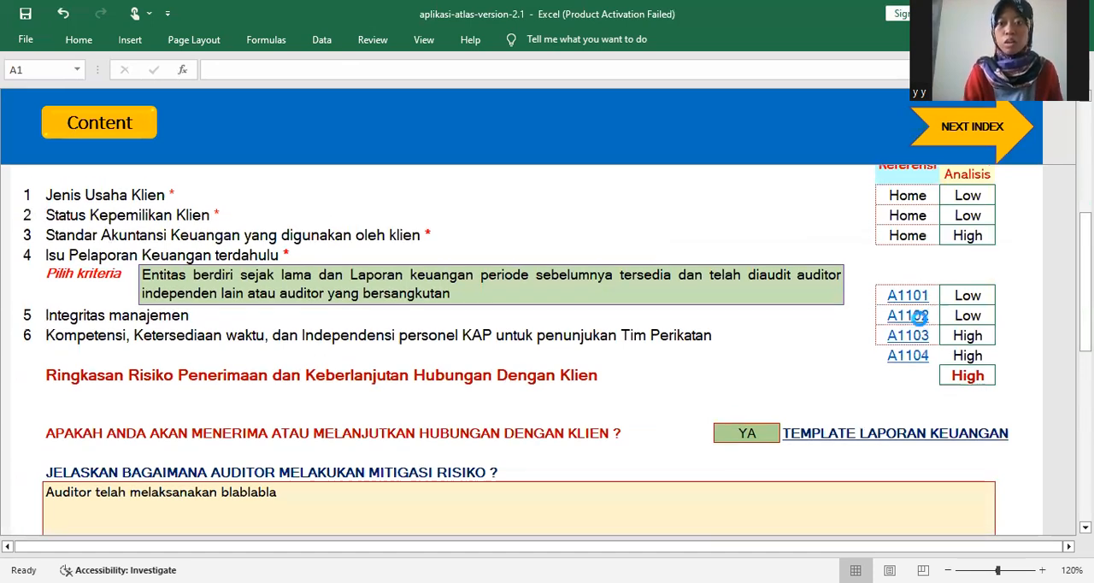
click(921, 317)
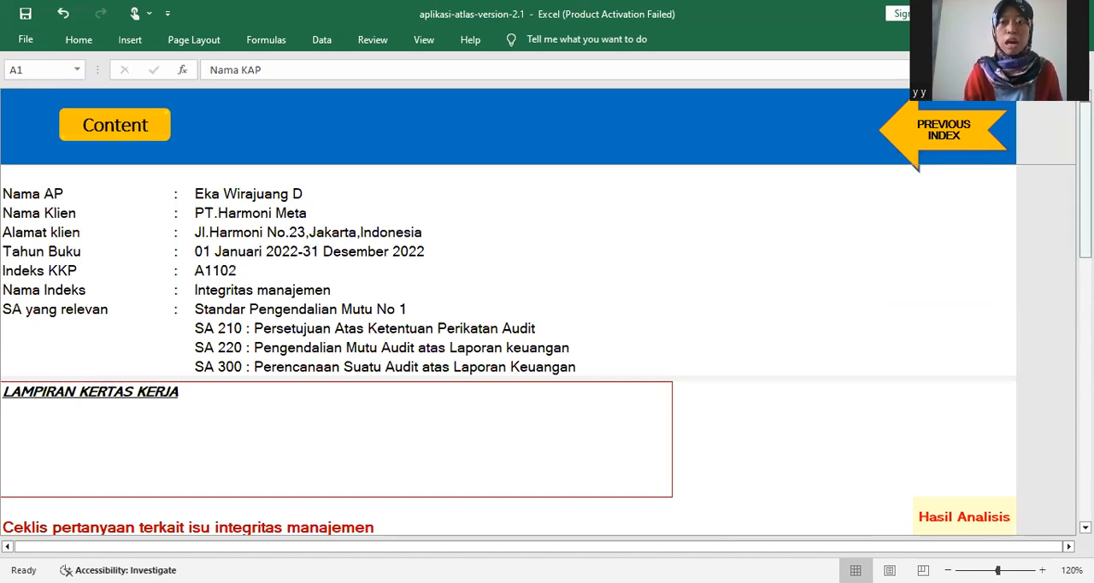
drag(1086, 153, 1086, 152)
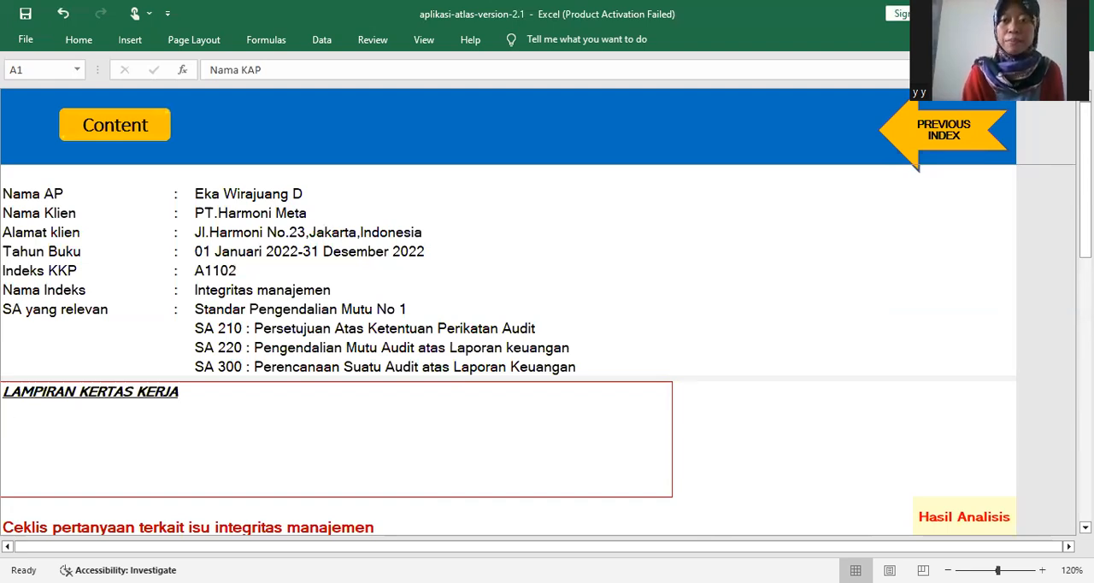
drag(1085, 242, 1085, 332)
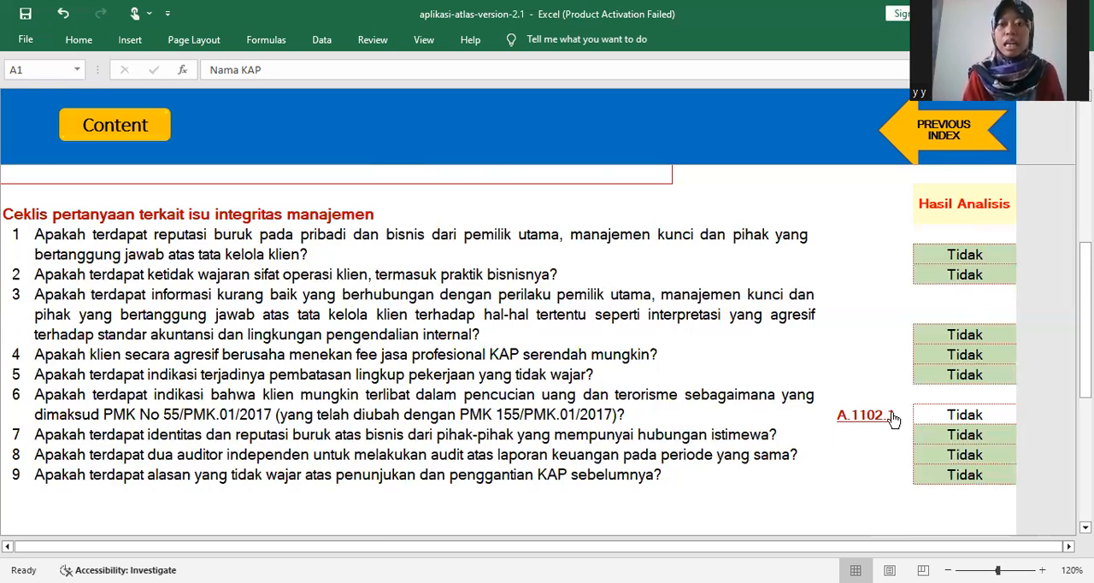
drag(1085, 364, 1086, 395)
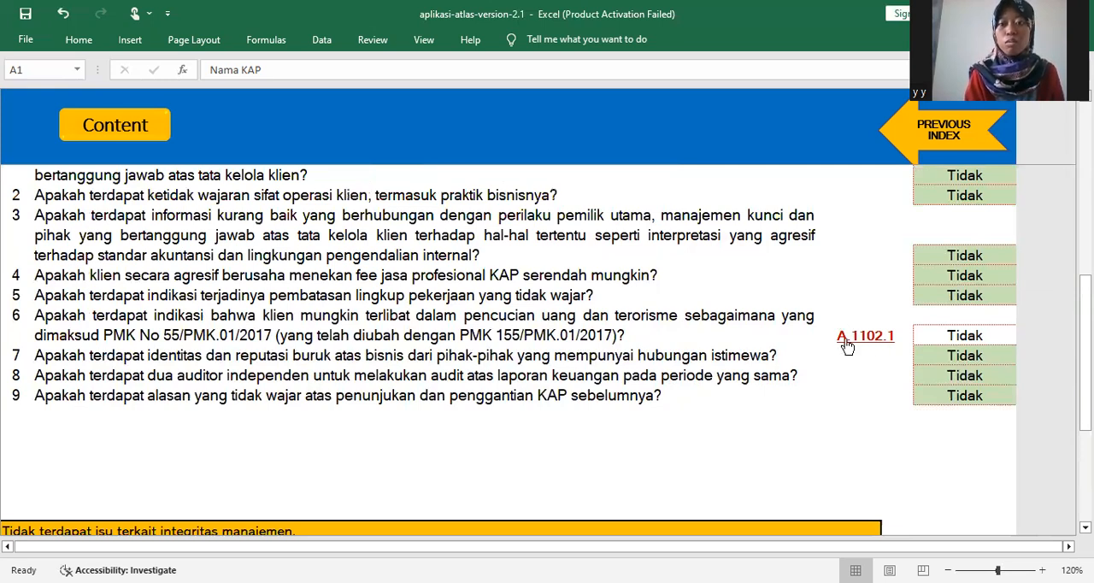
- Open the A.1102.1 reference for question 6 and examine its high-risk service user categories down to the business category section
click(846, 342)
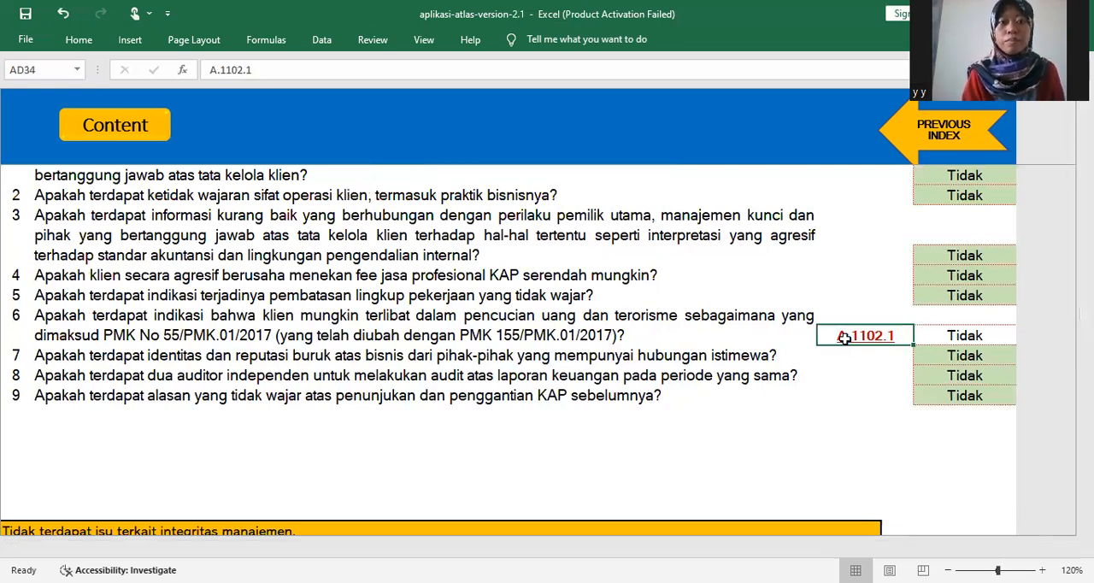
click(843, 338)
drag(1084, 136, 1084, 193)
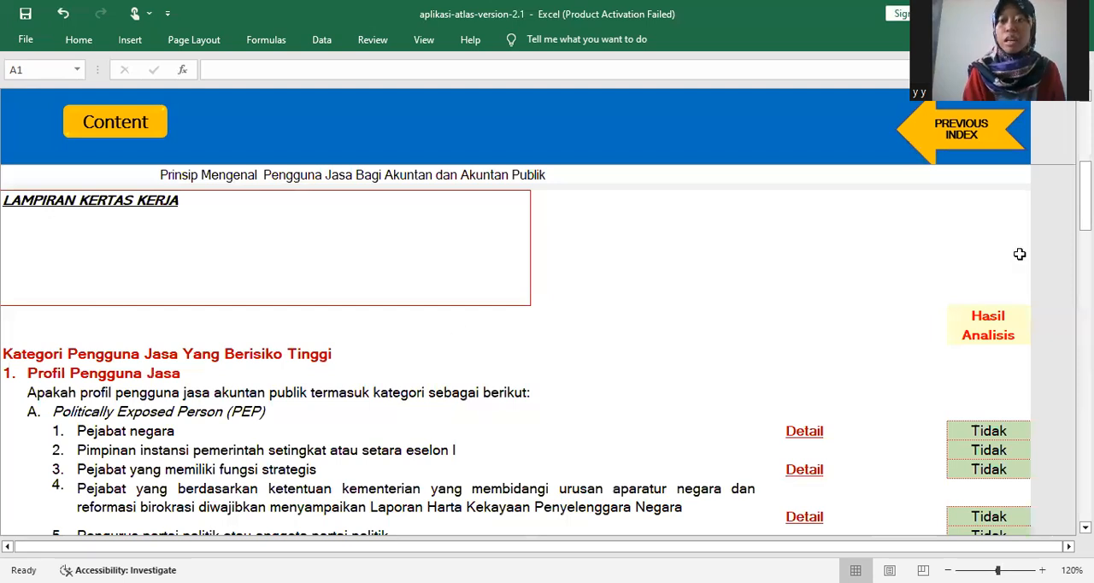
drag(1084, 197, 1084, 412)
scroll(547, 350, down, 1)
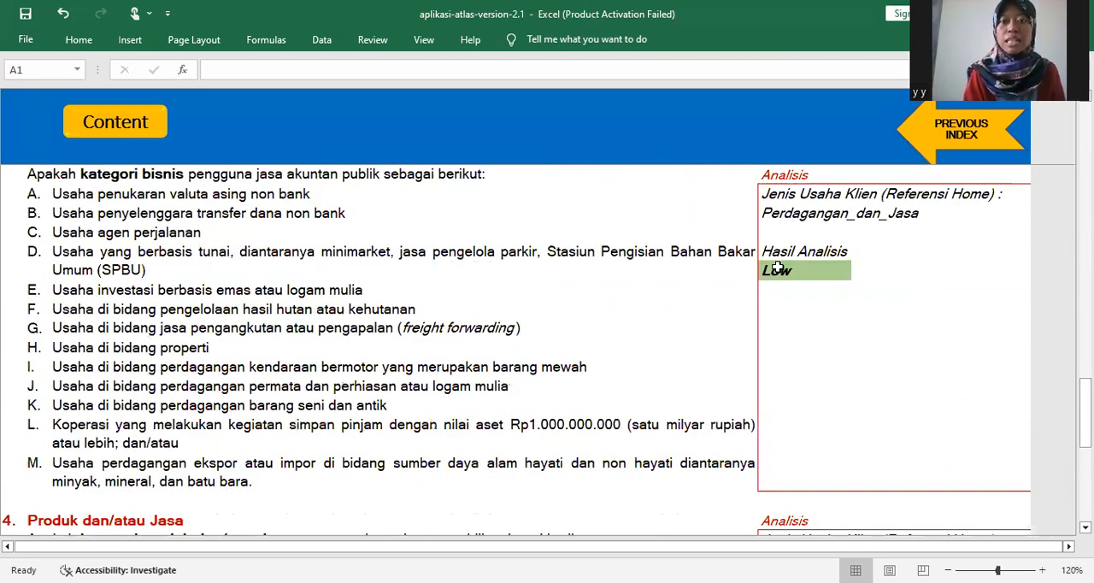
- View the Hasil Analisis choices for the business category in A.1102.1, and examine the Produk dan/atau Jasa section
click(848, 272)
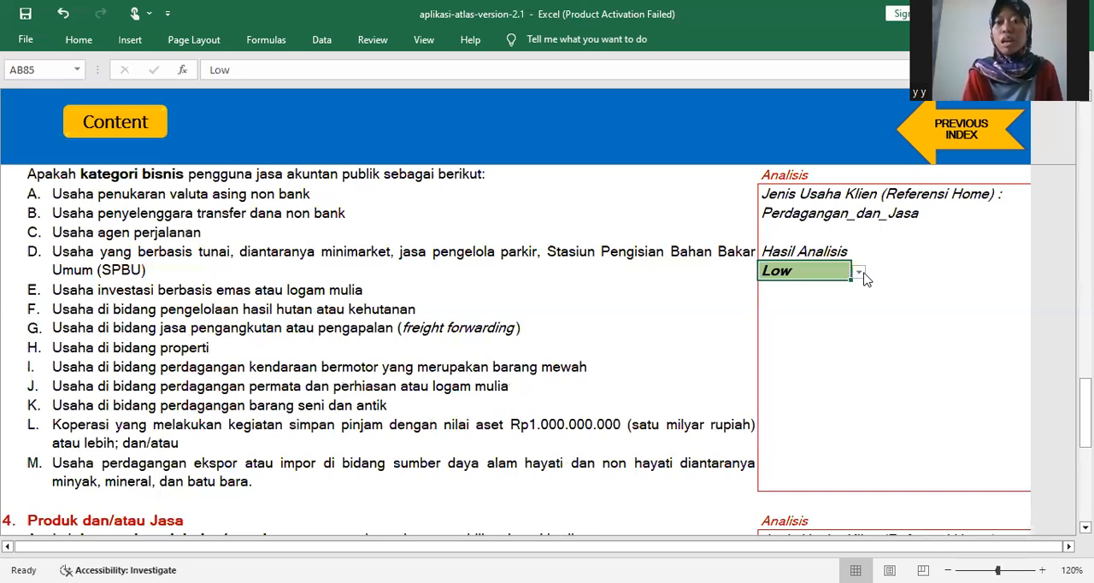
click(857, 272)
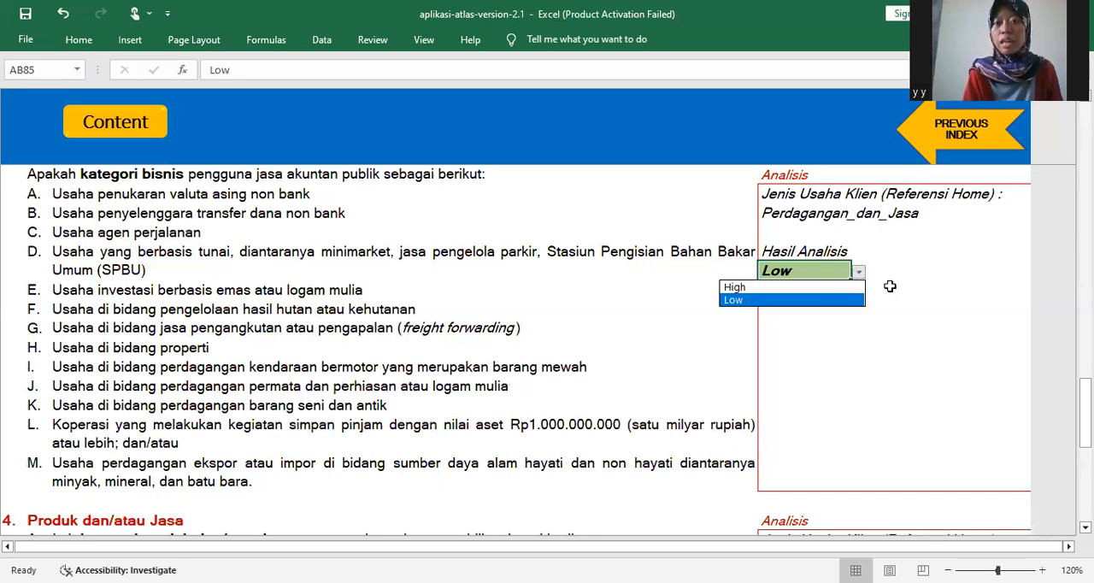
key(Escape)
drag(1085, 400, 1086, 441)
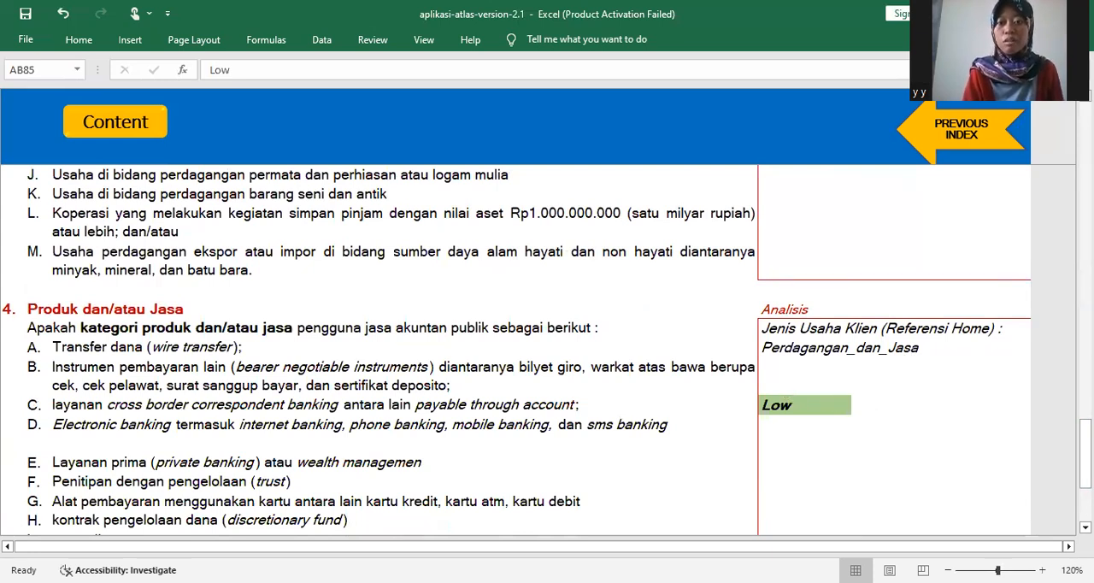
- Return from A.1102.1 to working paper A110 and review its references, risk summary and risk mitigation explanation
drag(1086, 453, 1085, 239)
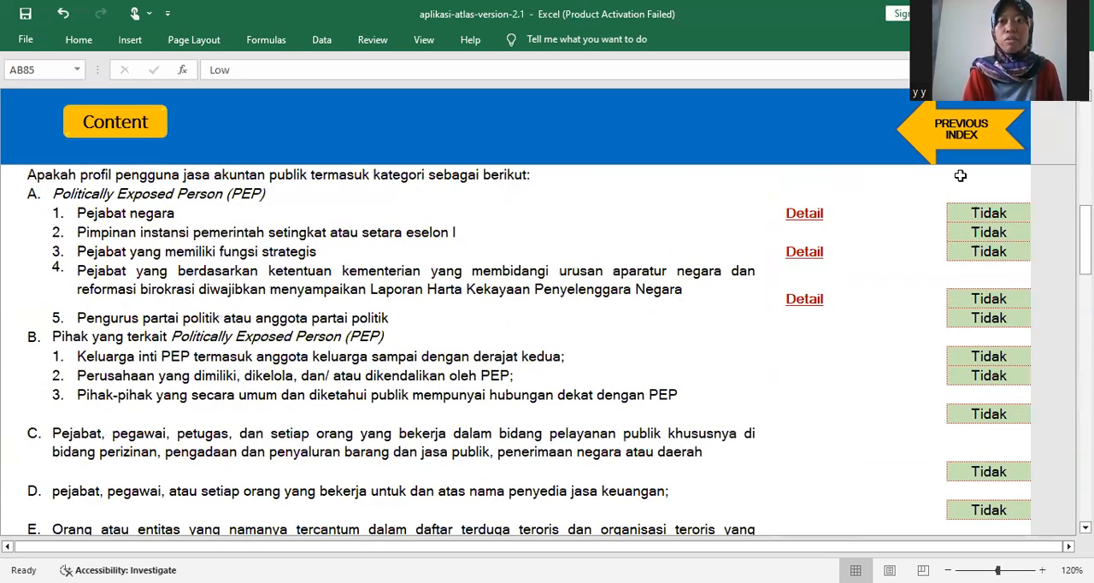
click(953, 133)
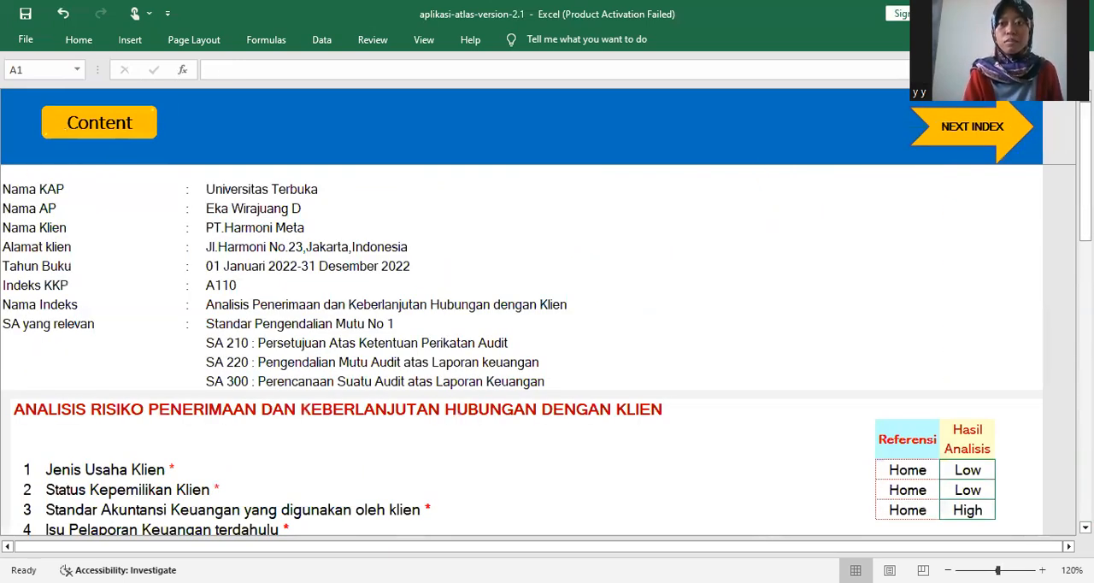
scroll(921, 245, down, 3)
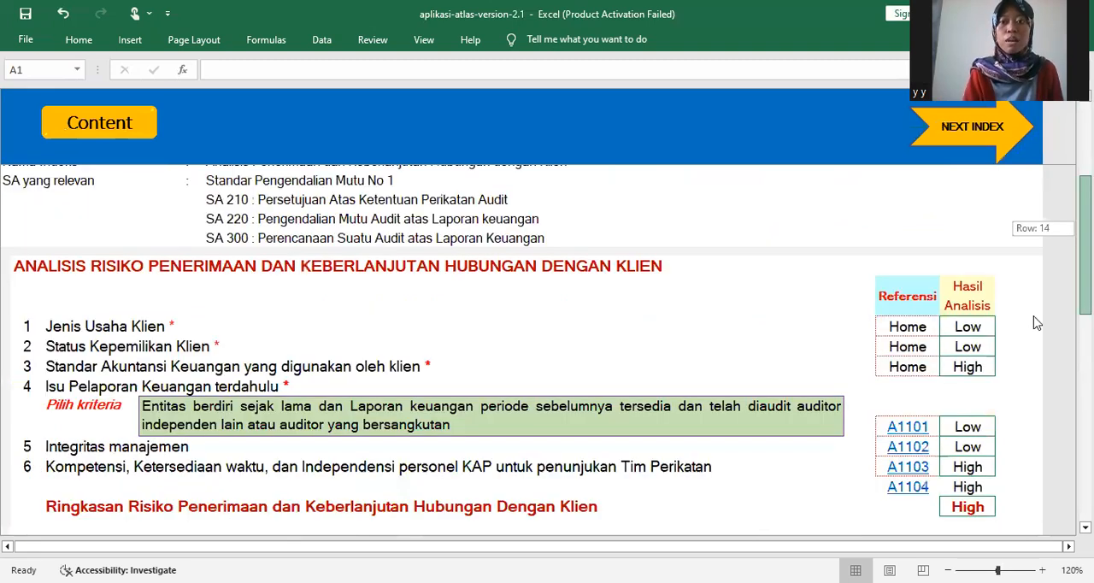
scroll(921, 245, down, 3)
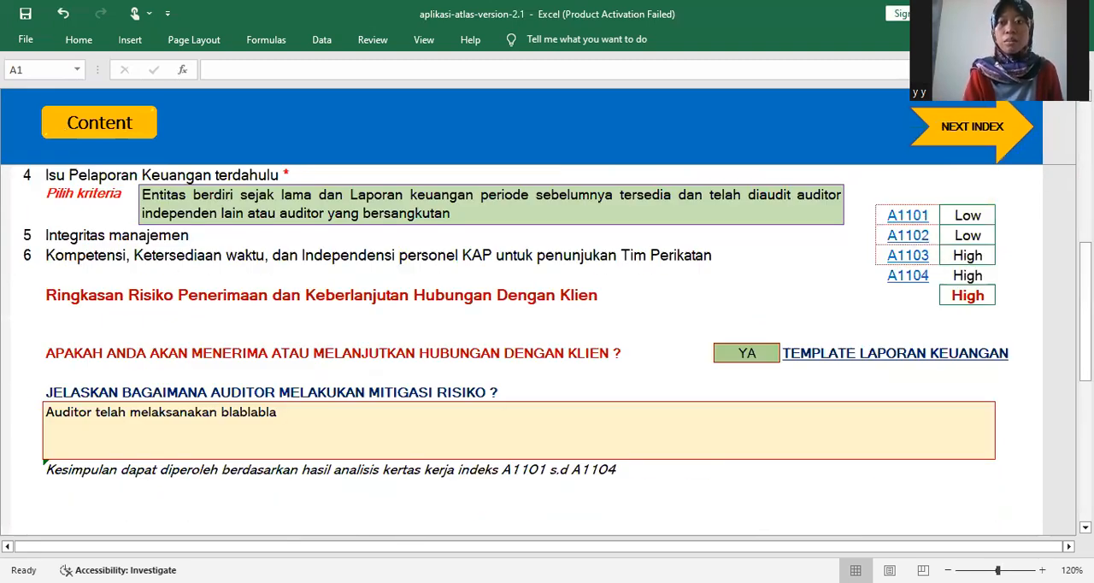
- Reopen A1102 to recheck its checklist and conclusion, and return to the reference links in A110
click(918, 237)
drag(1085, 231, 1086, 444)
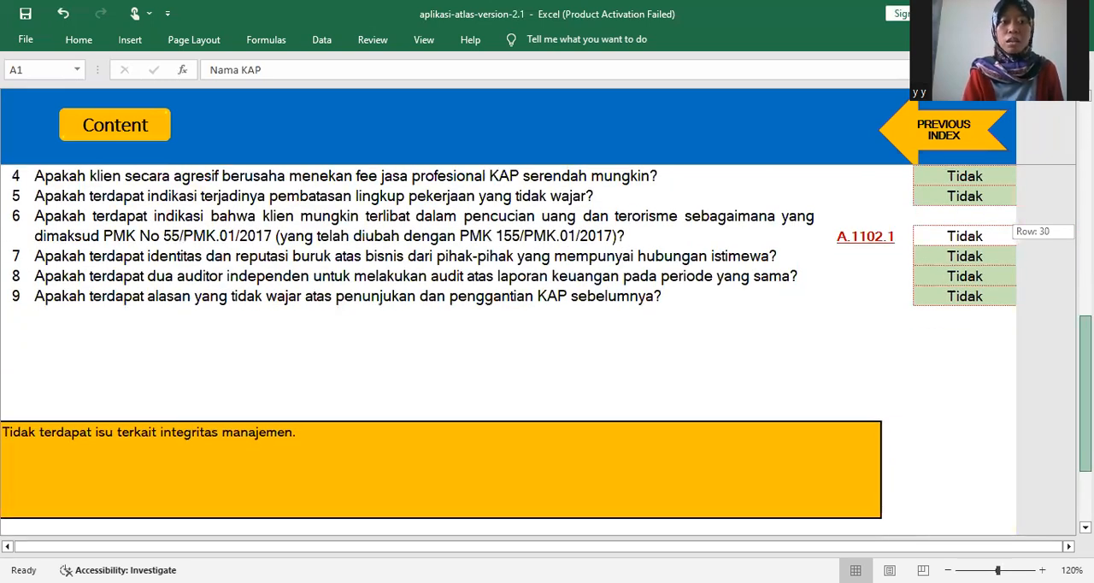
drag(1085, 445, 1085, 197)
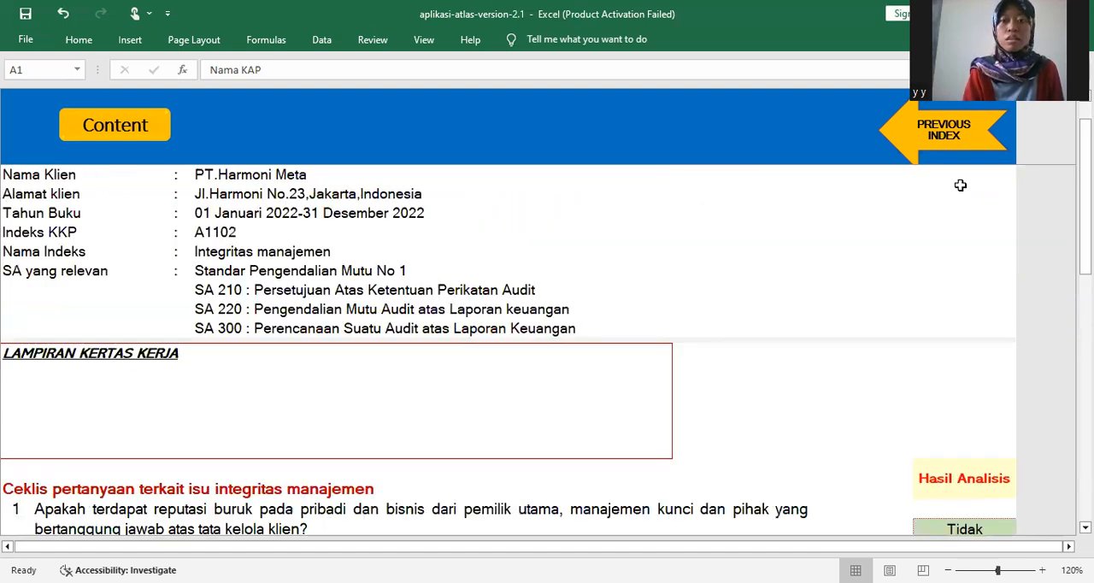
click(917, 141)
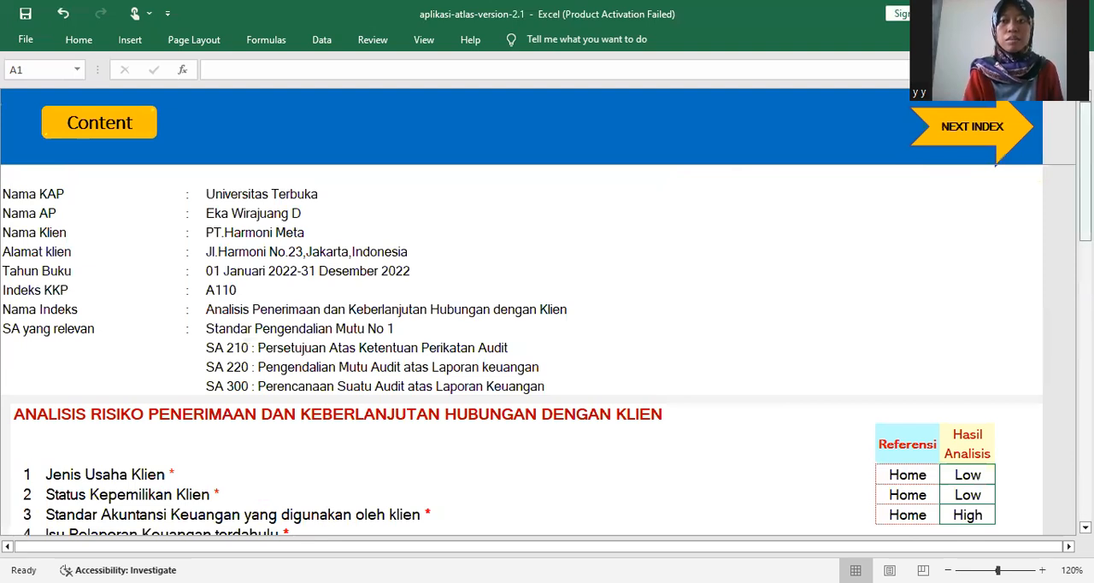
drag(1083, 192, 1084, 325)
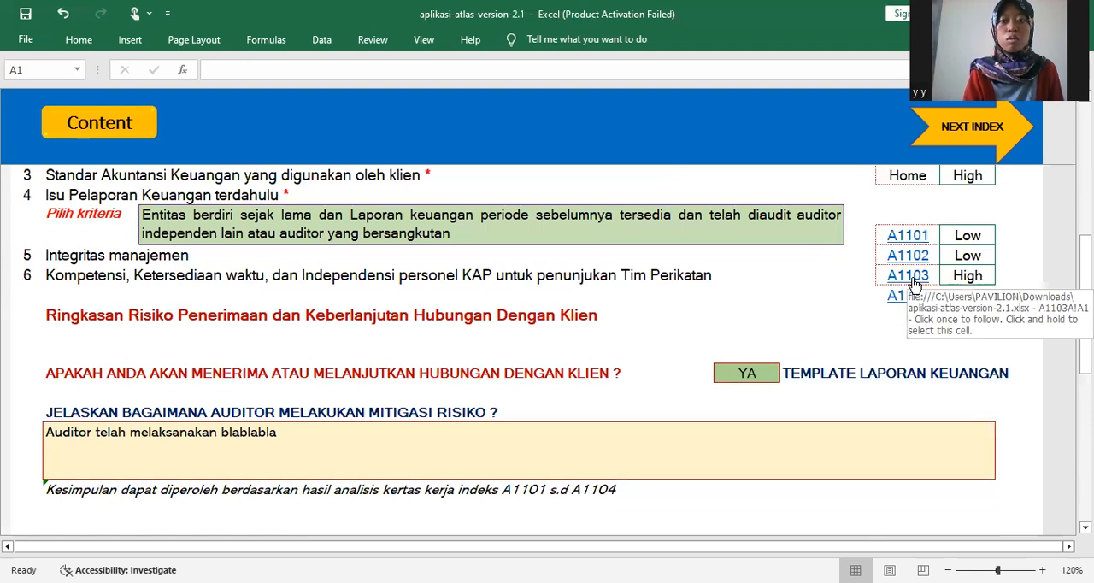
- Open working paper A1103 from A110 and examine the Daftar Personel KAP with its competence and time availability attachments
click(912, 279)
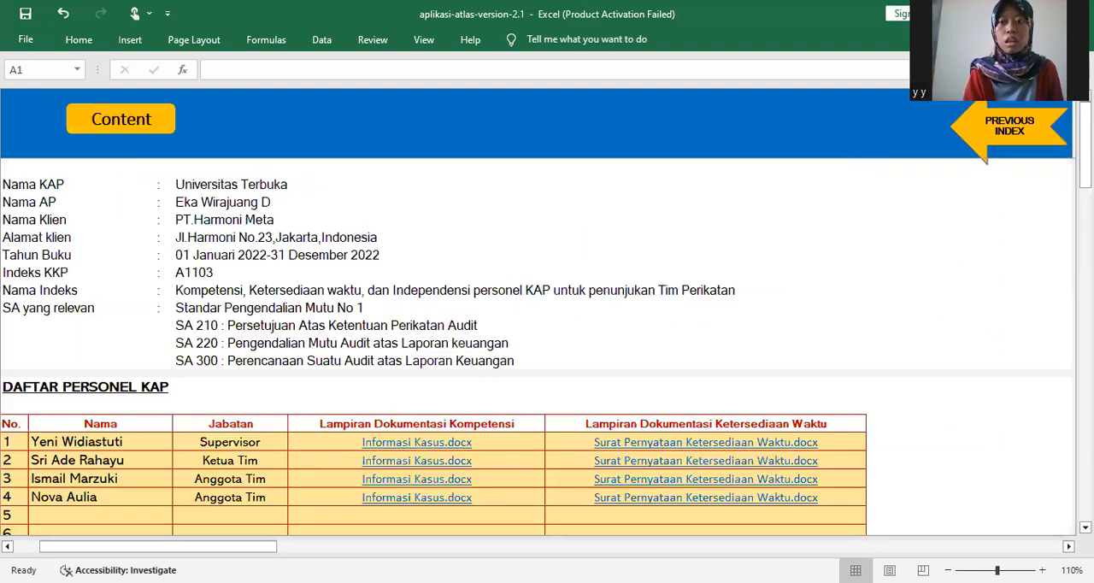
drag(1086, 162, 1086, 201)
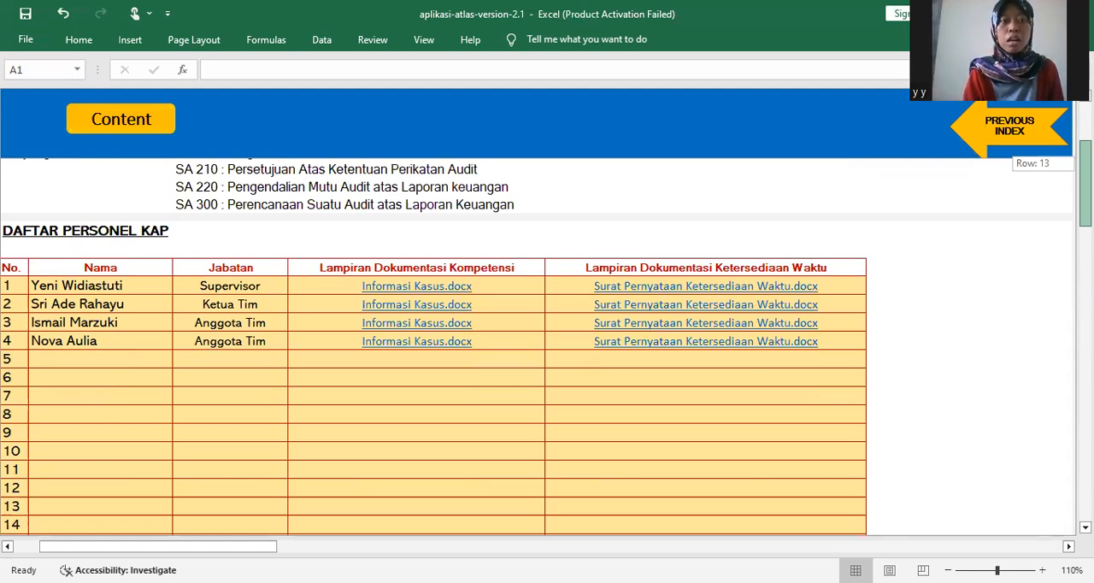
drag(1085, 183, 1085, 177)
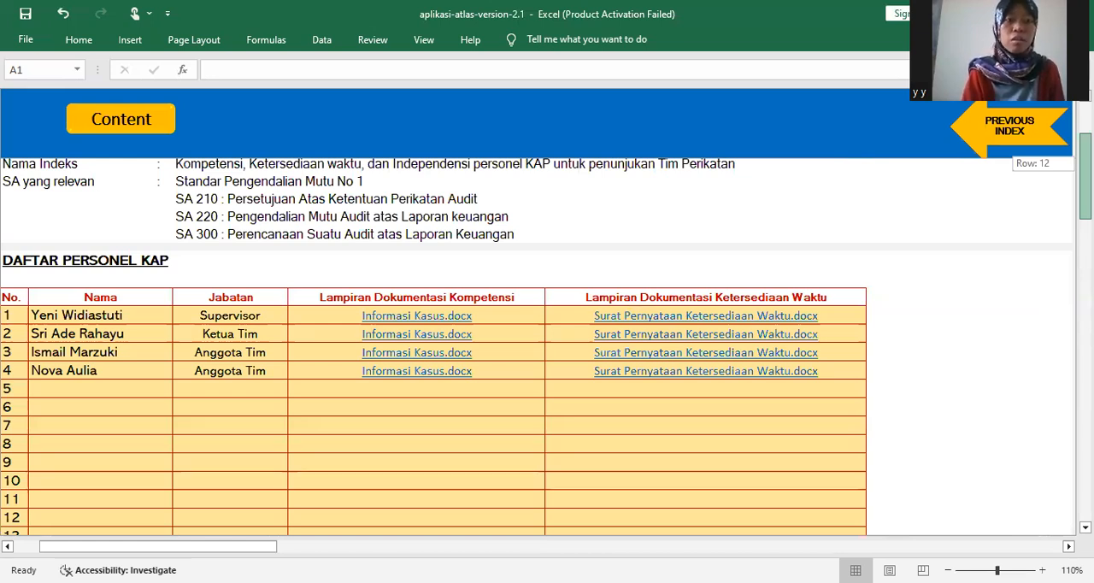
drag(896, 174, 855, 188)
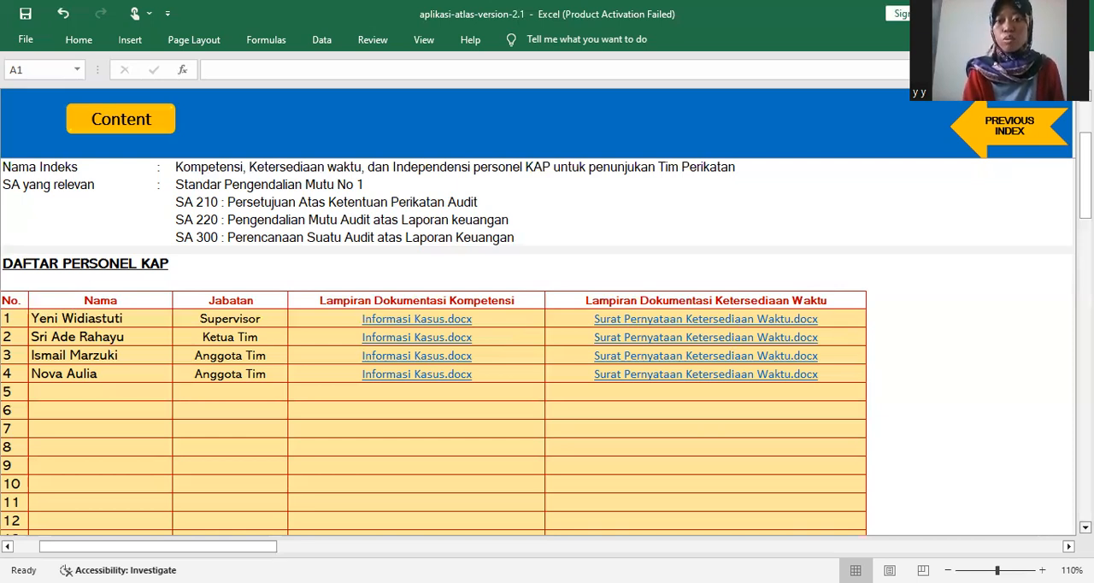
scroll(1027, 420, down, 1)
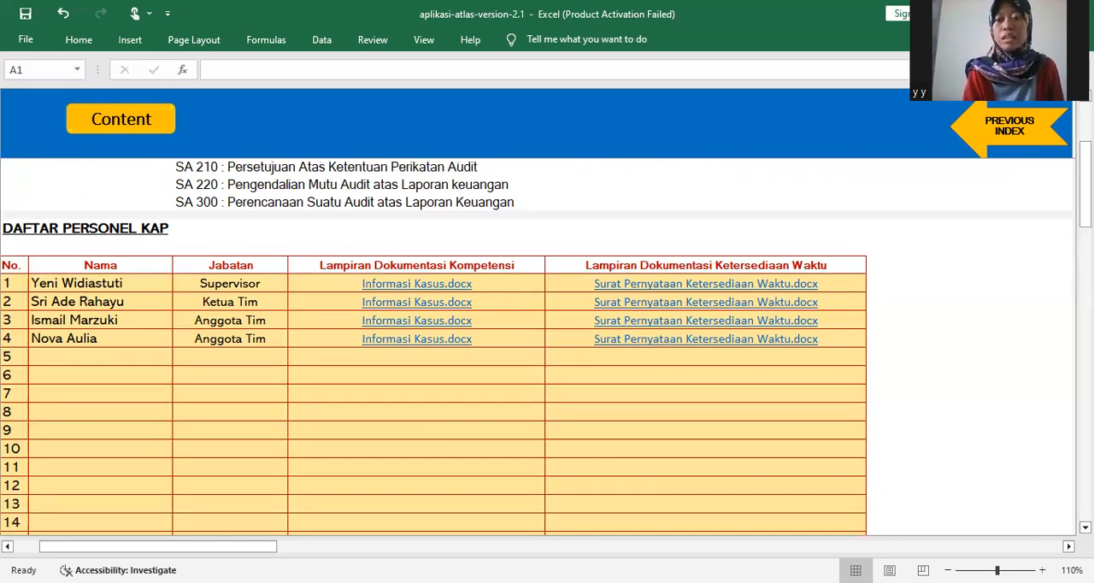
scroll(547, 337, down, 1)
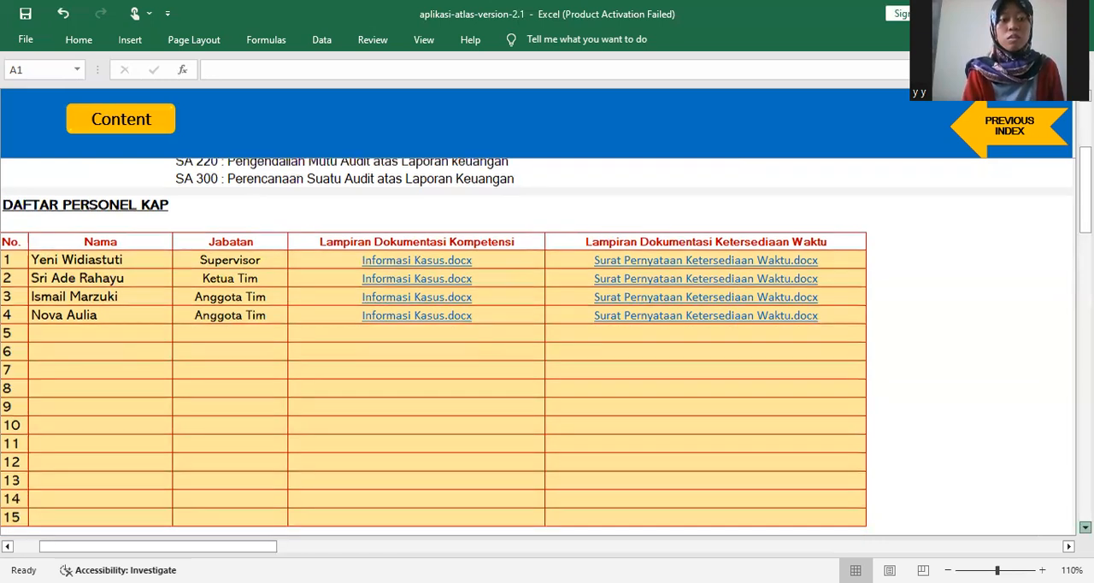
- Examine the personnel competence and time availability analyses in A1103, down to the summary of both
scroll(546, 342, down, 2)
scroll(546, 351, down, 4)
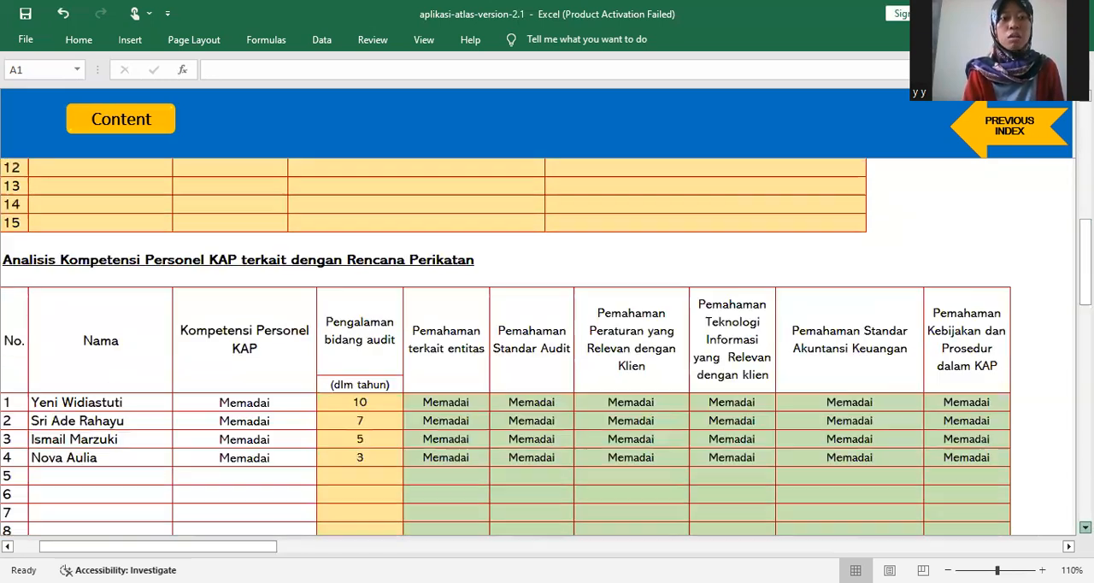
scroll(546, 351, down, 1)
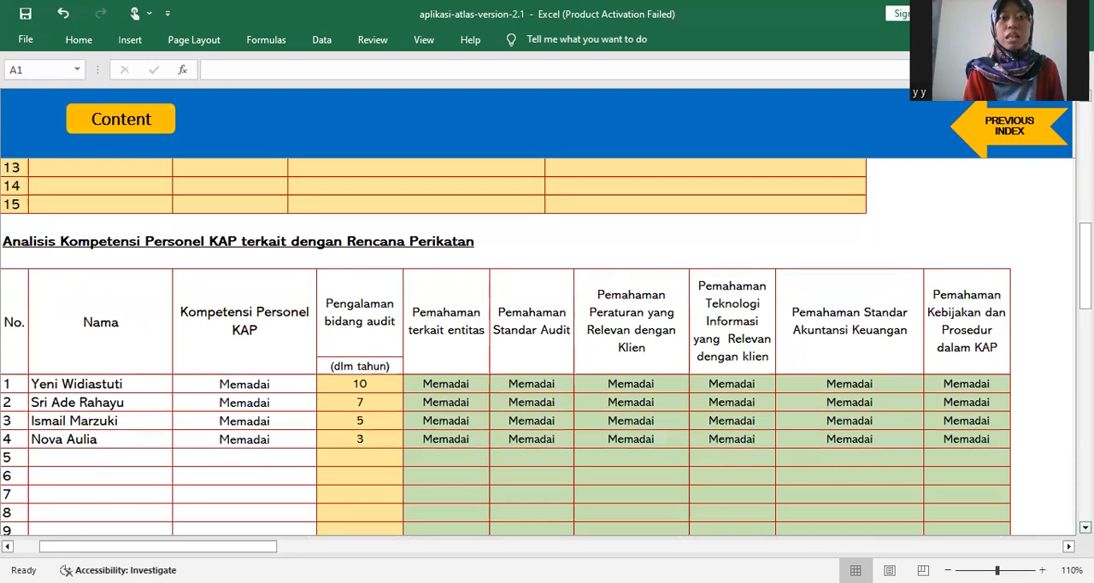
scroll(546, 351, down, 1)
scroll(672, 478, down, 1)
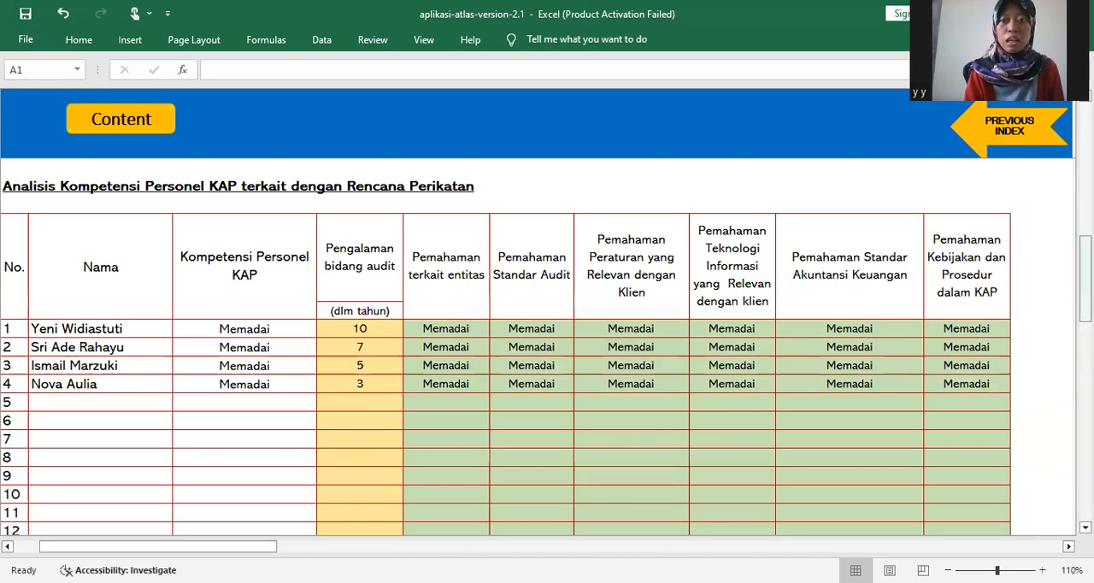
drag(1085, 279, 1085, 371)
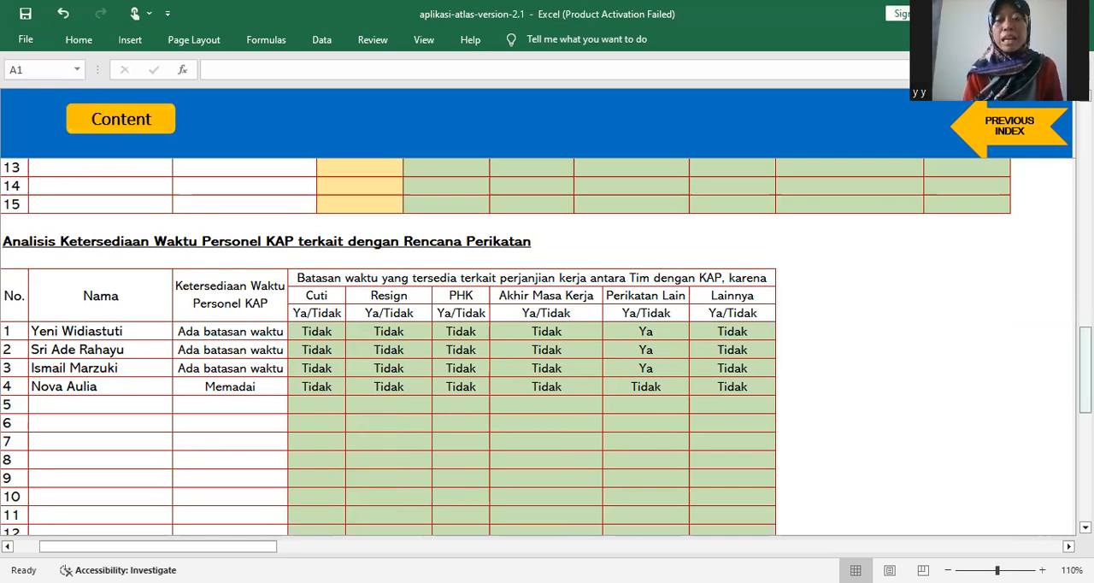
drag(1085, 367, 1085, 449)
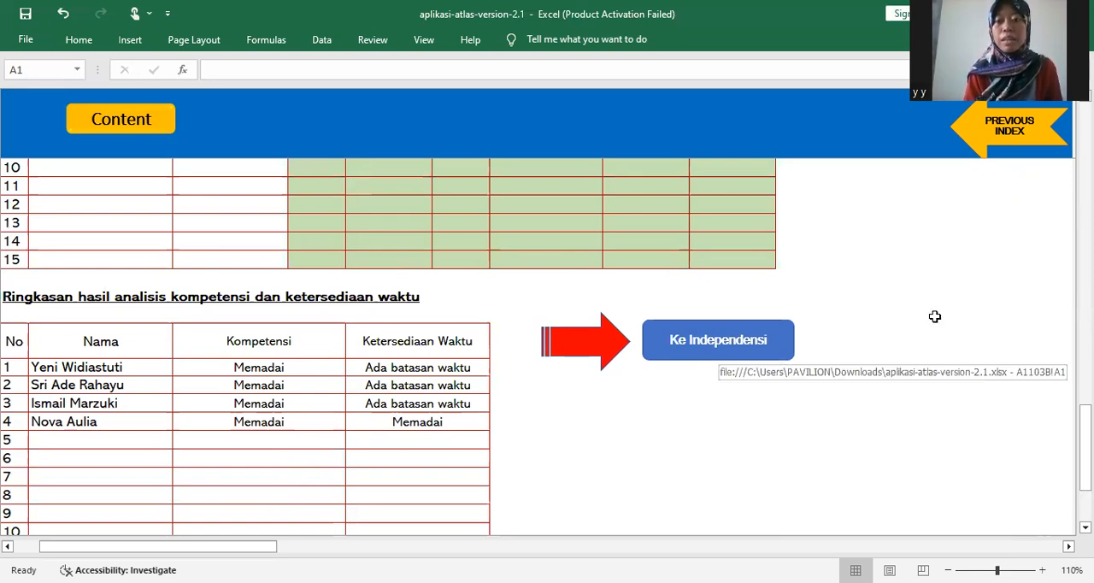
- Open the independence part of A1103 and review its personnel independence table, engagement team summary and reason for accepting the engagement
click(742, 344)
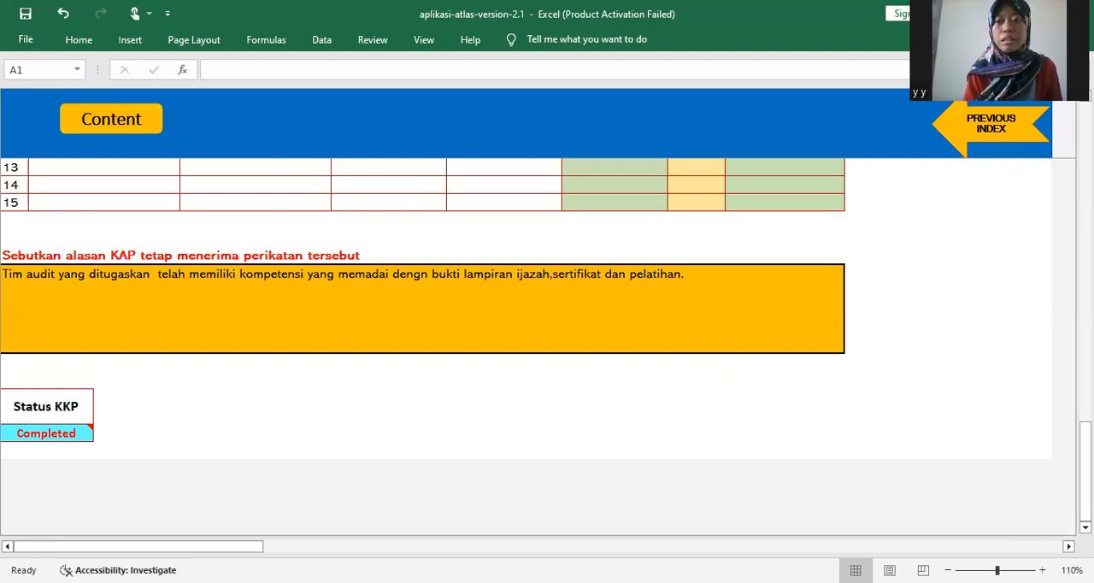
drag(1084, 466, 1084, 253)
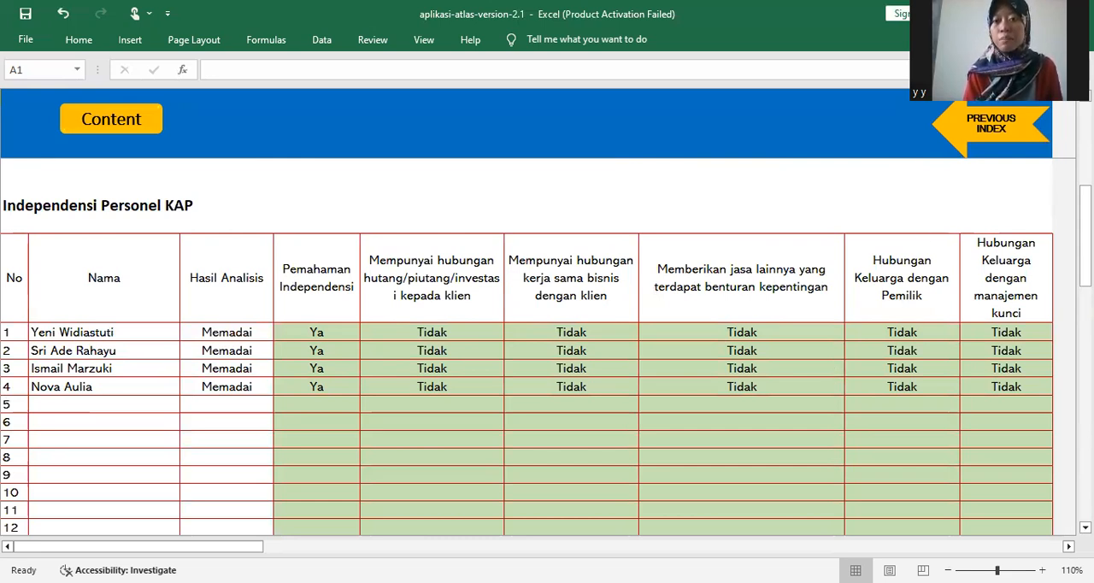
drag(1086, 213, 1085, 318)
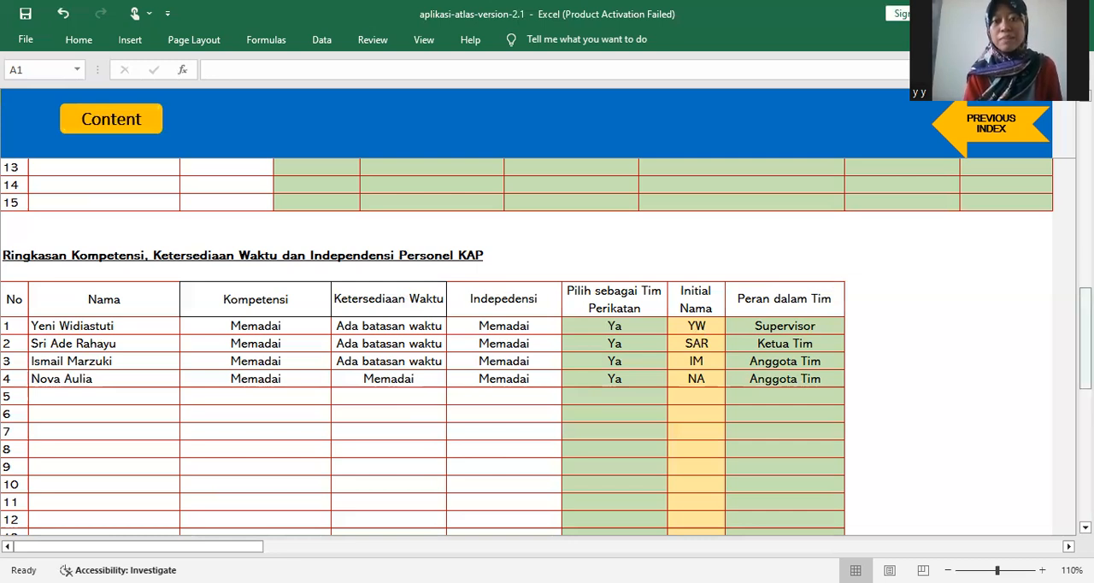
drag(1085, 342, 1085, 459)
scroll(423, 342, down, 1)
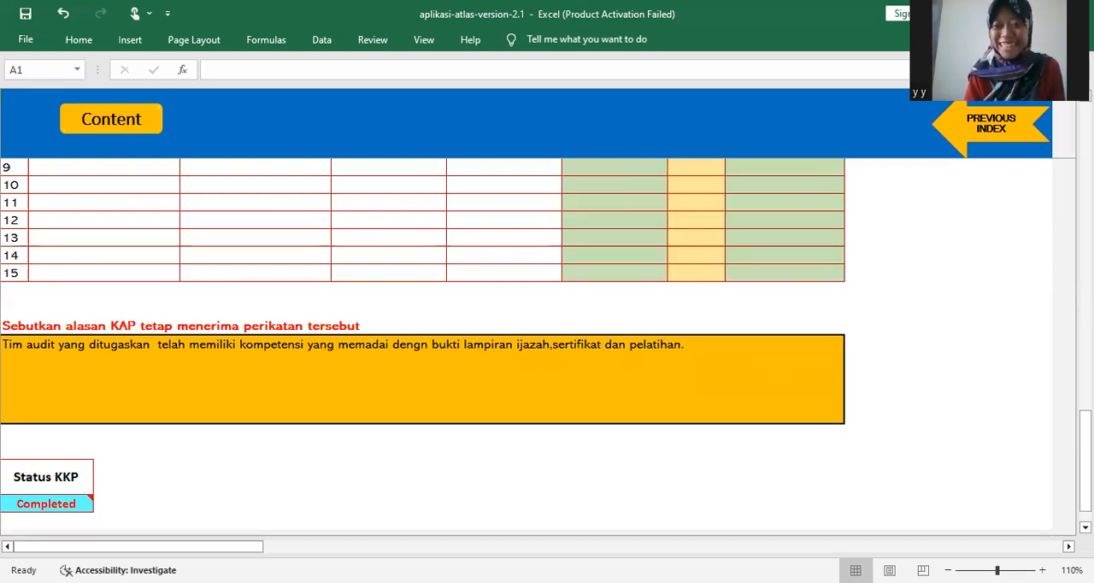
- Return to A110, reopen A1101 to recheck its conclusion on prior financial reporting issues, and go back to A110
click(992, 130)
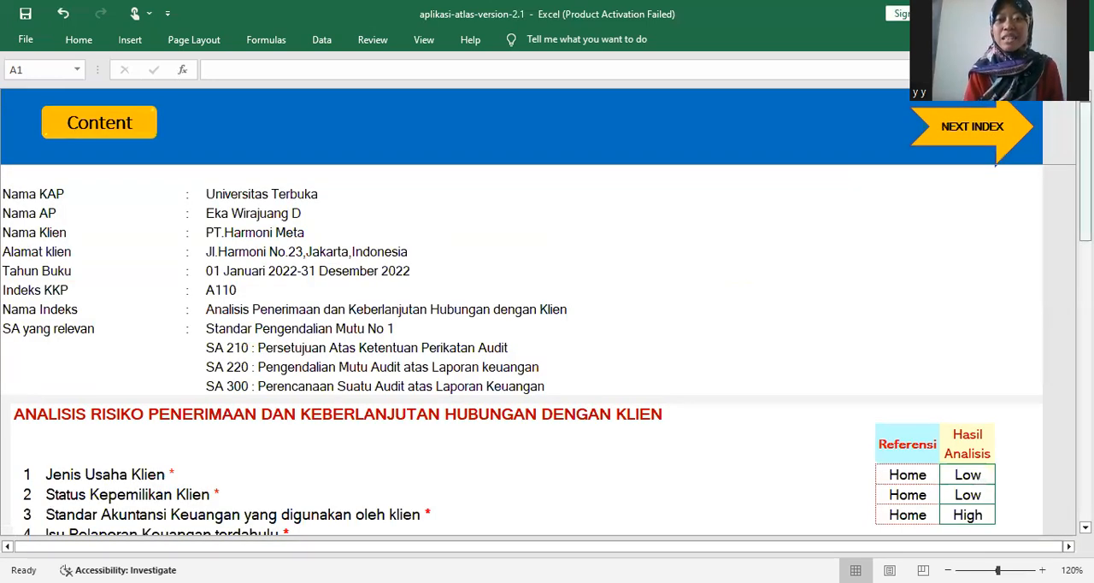
scroll(902, 267, down, 6)
scroll(901, 266, up, 2)
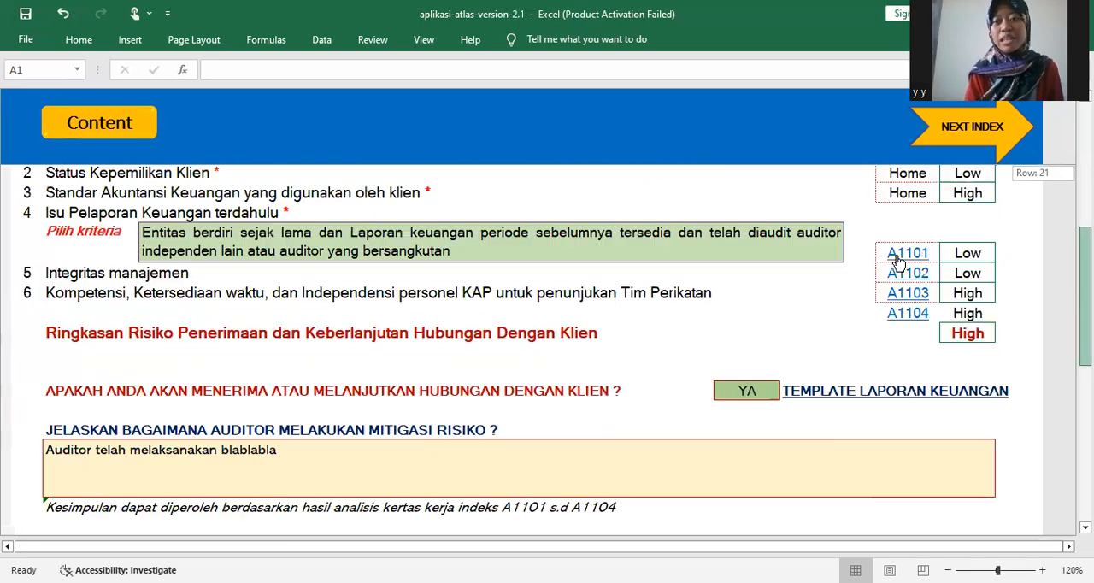
click(901, 263)
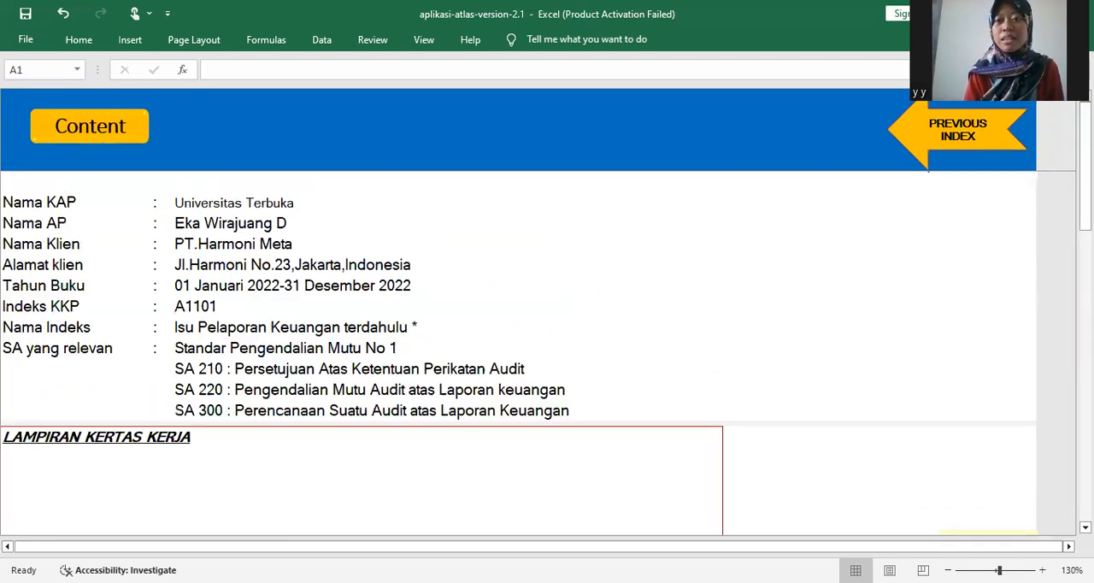
drag(1085, 195, 1086, 415)
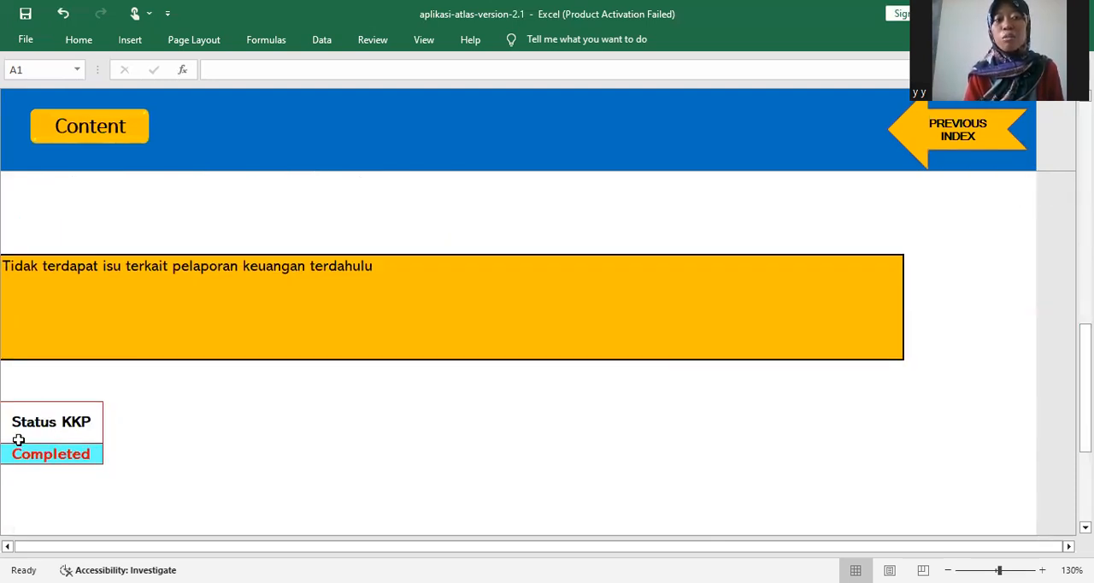
click(923, 144)
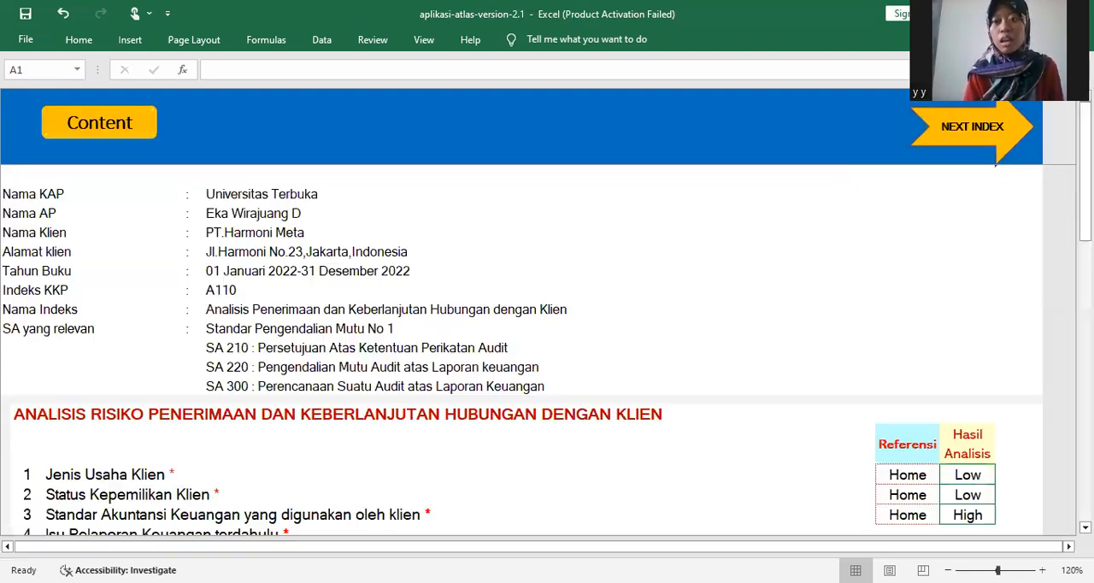
- Open A1104 from A110 and examine the predecessor auditor communication questions, the acceptance reason and the Status KKP
drag(1084, 229, 1084, 332)
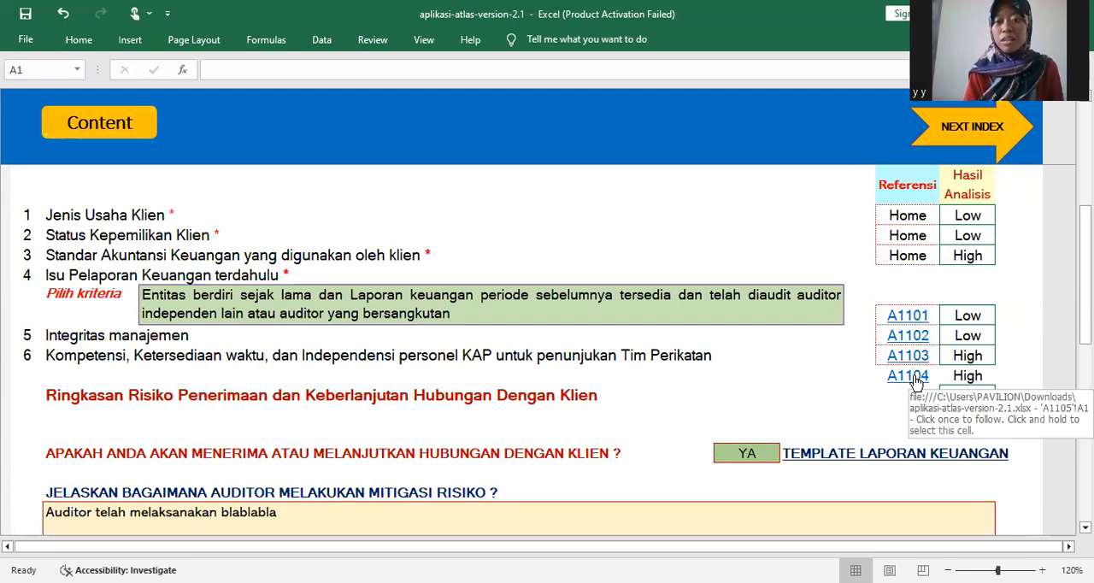
click(908, 376)
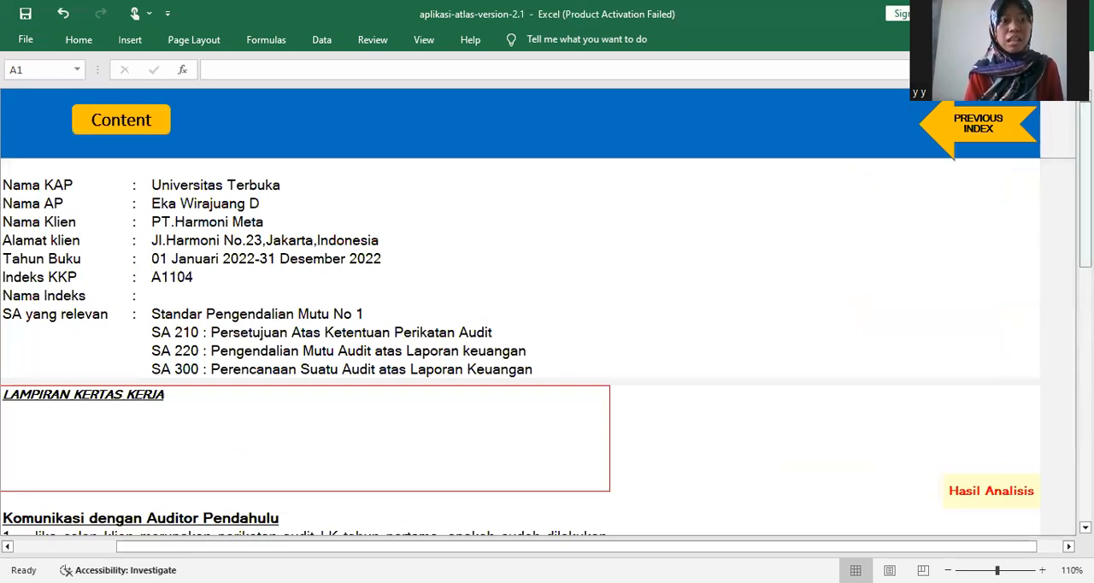
drag(1084, 212, 1085, 311)
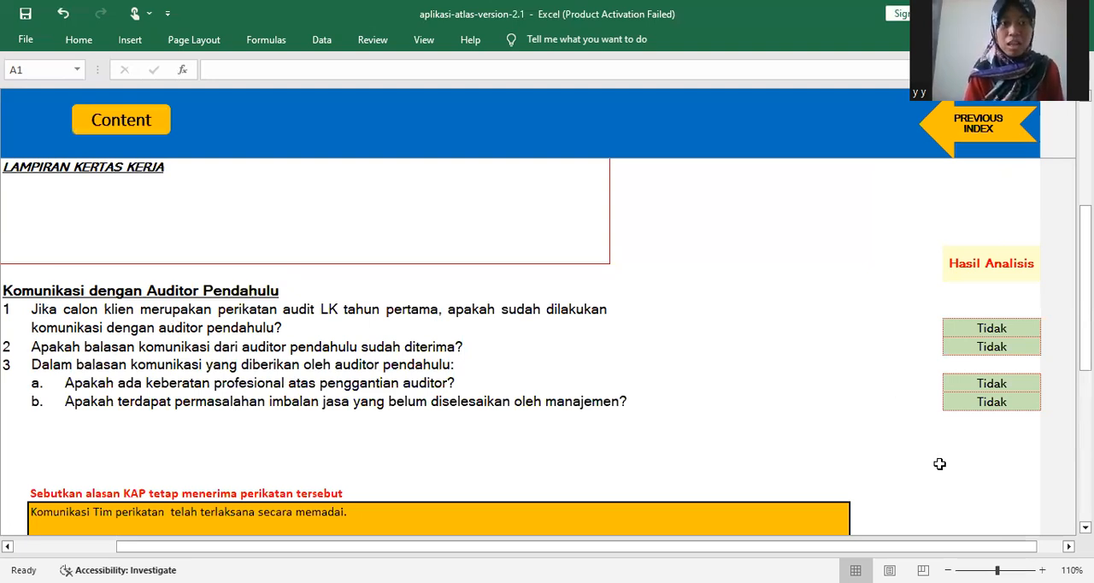
drag(1084, 344, 1085, 417)
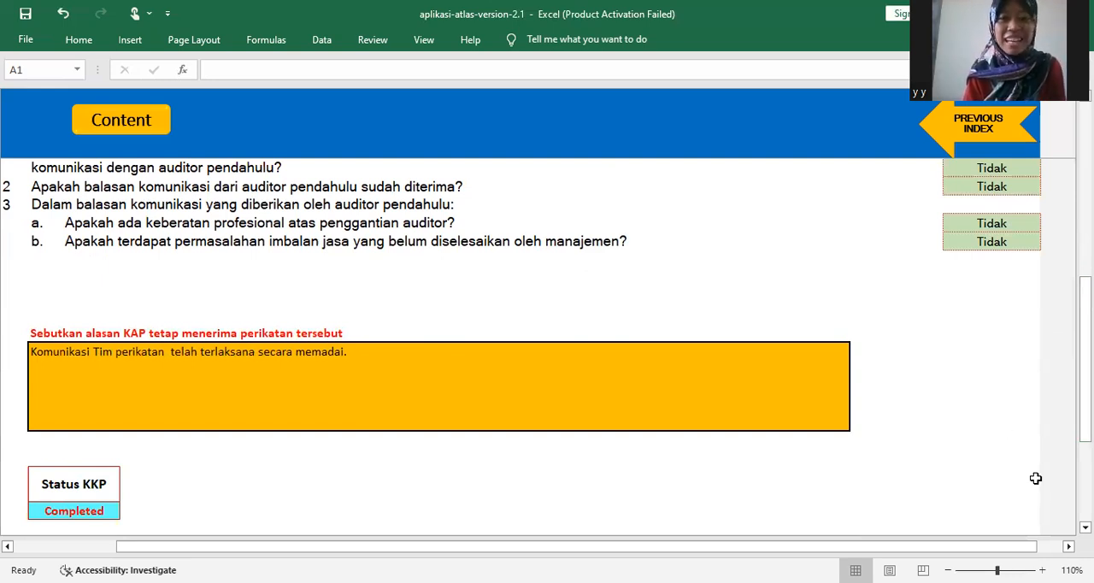
drag(1085, 359, 1085, 423)
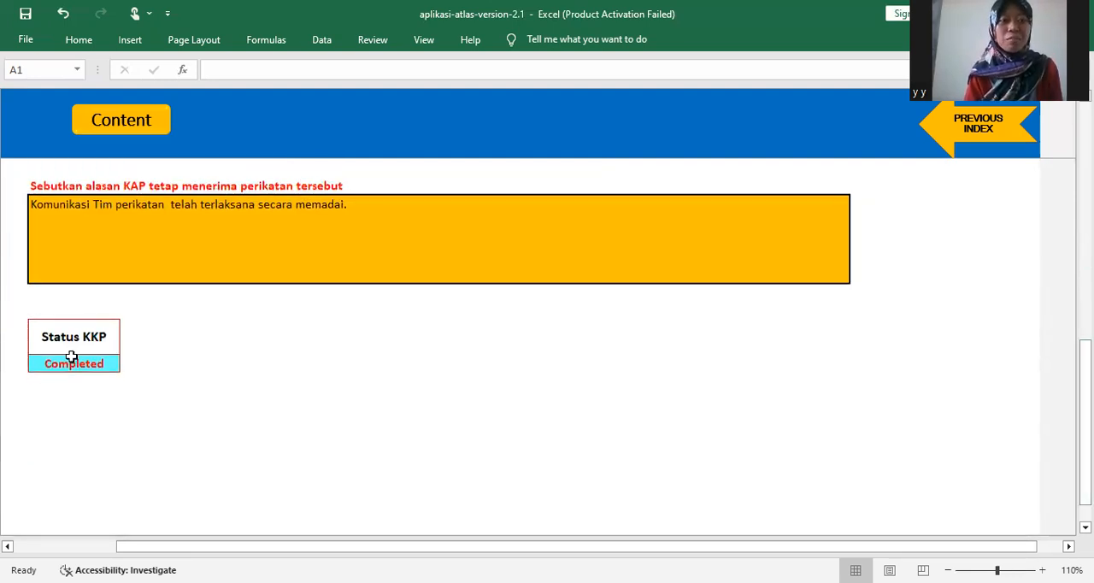
- Return to A110 and review the risk analysis results down to the client acceptance decision and risk mitigation explanation
click(938, 124)
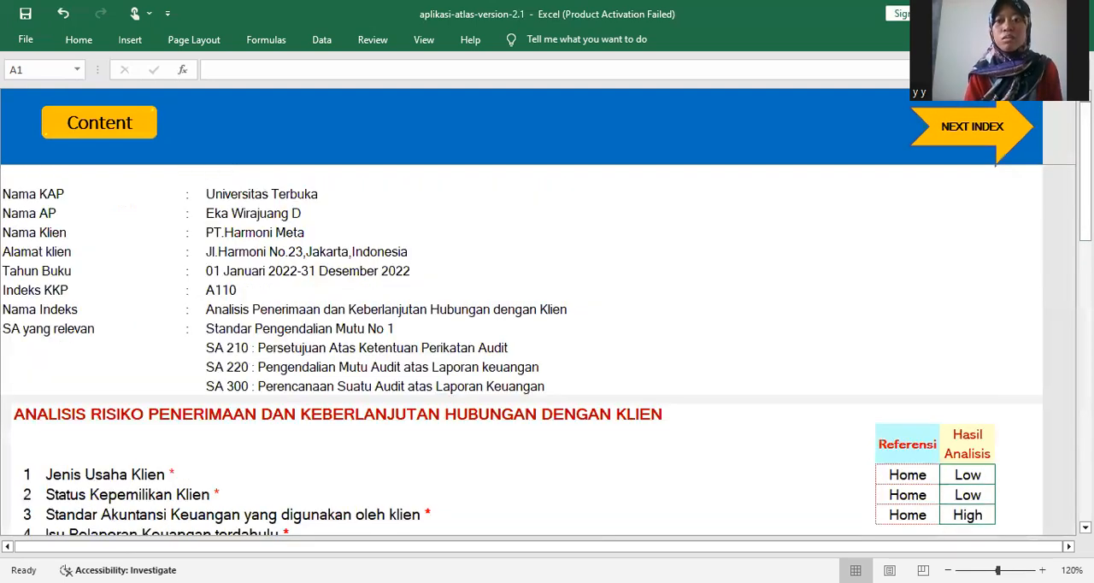
drag(1086, 233, 1085, 322)
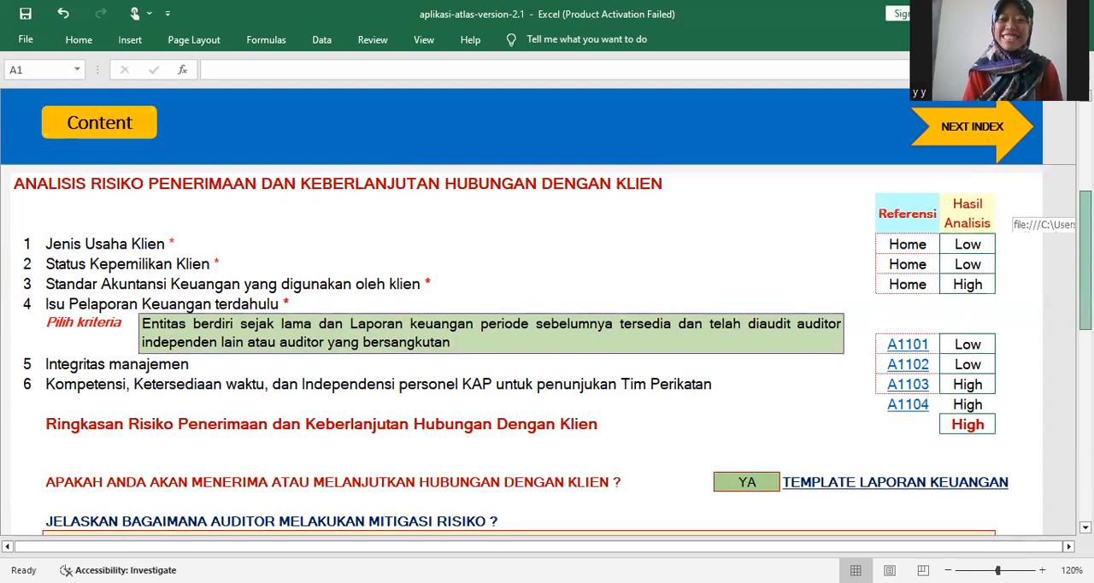
drag(1084, 223, 1084, 312)
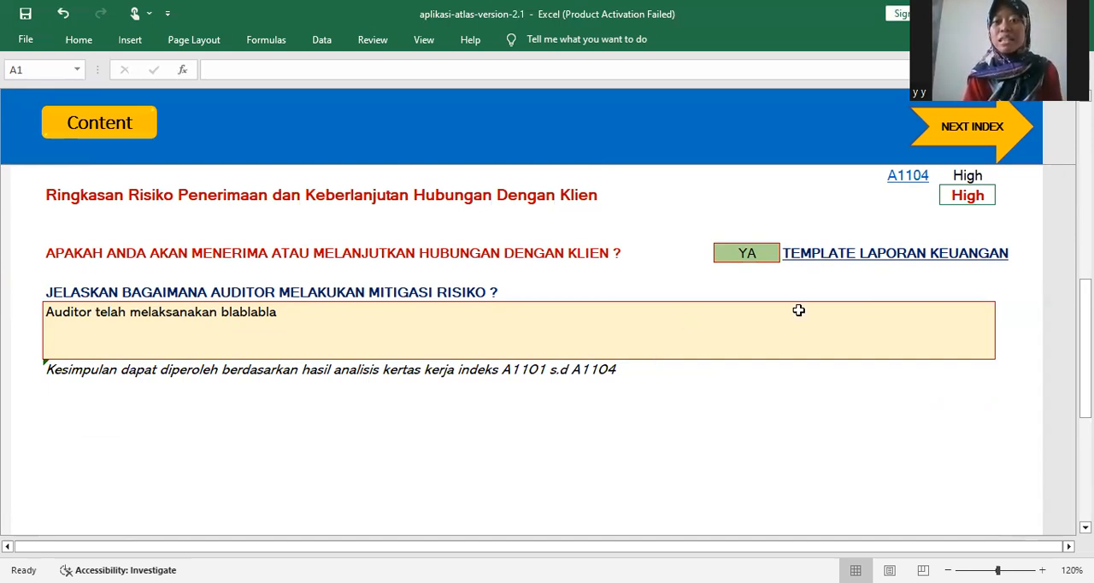
- Open the Template Laporan Keuangan link and examine the client, period, accounting standard and data input options of the form
click(842, 266)
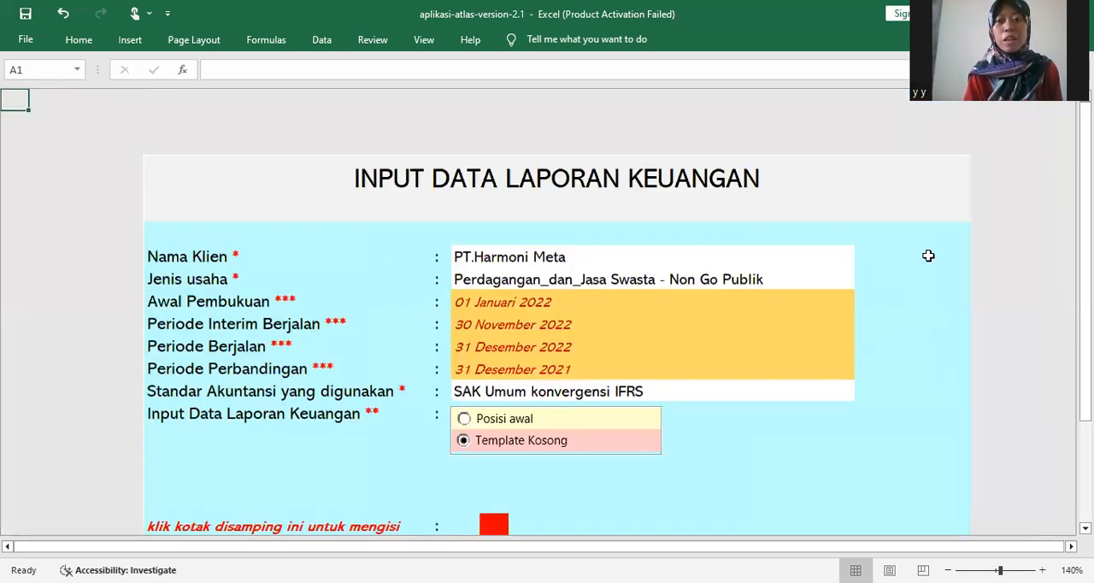
drag(1084, 285, 1084, 322)
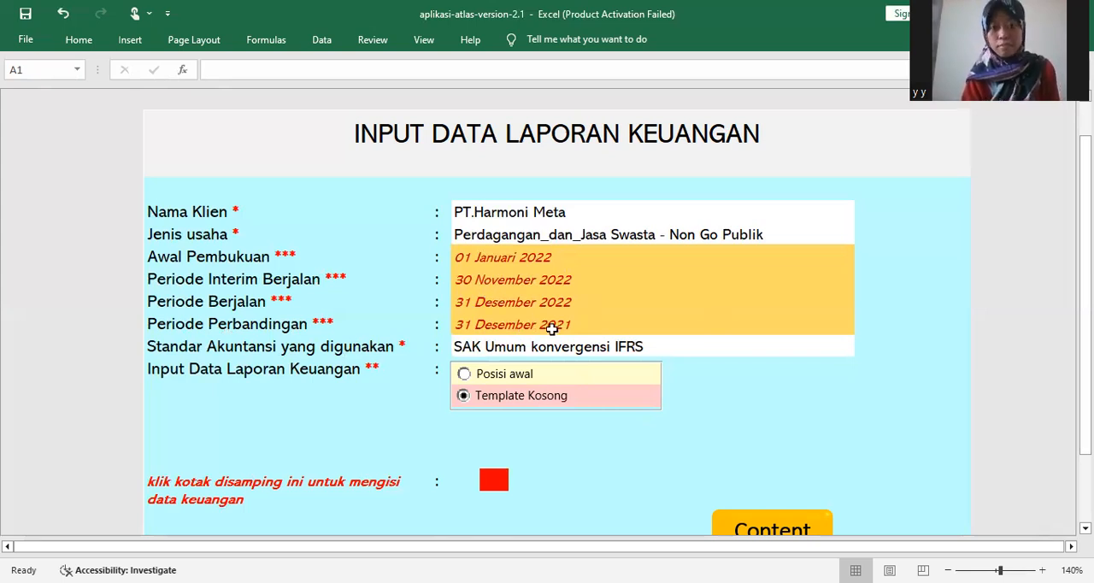
drag(1085, 312, 1085, 329)
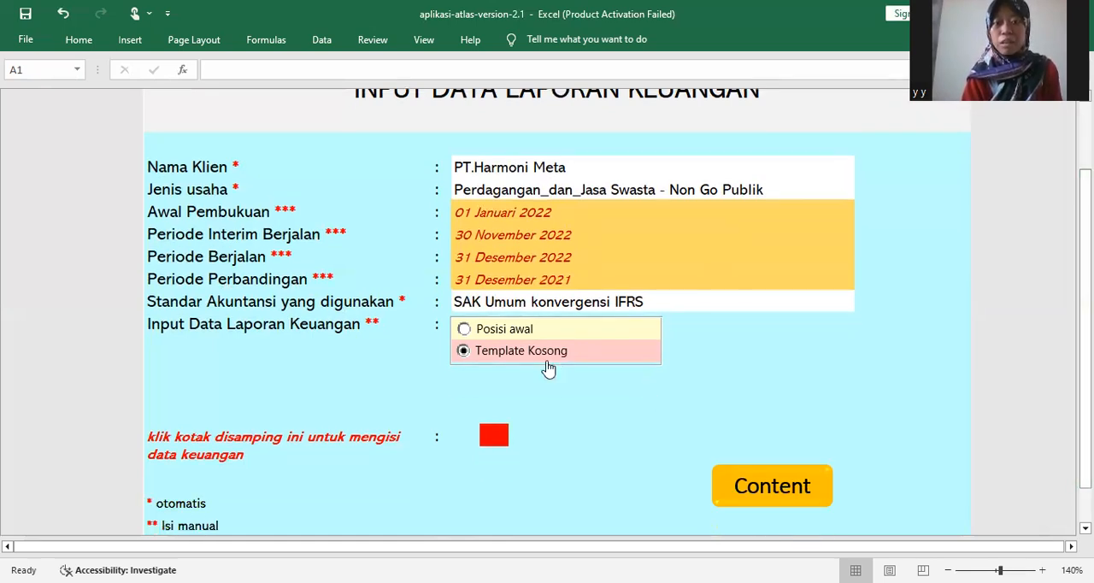
- Open the financial data entry sheet from the input form and view the choices for Judul Indeks
click(493, 436)
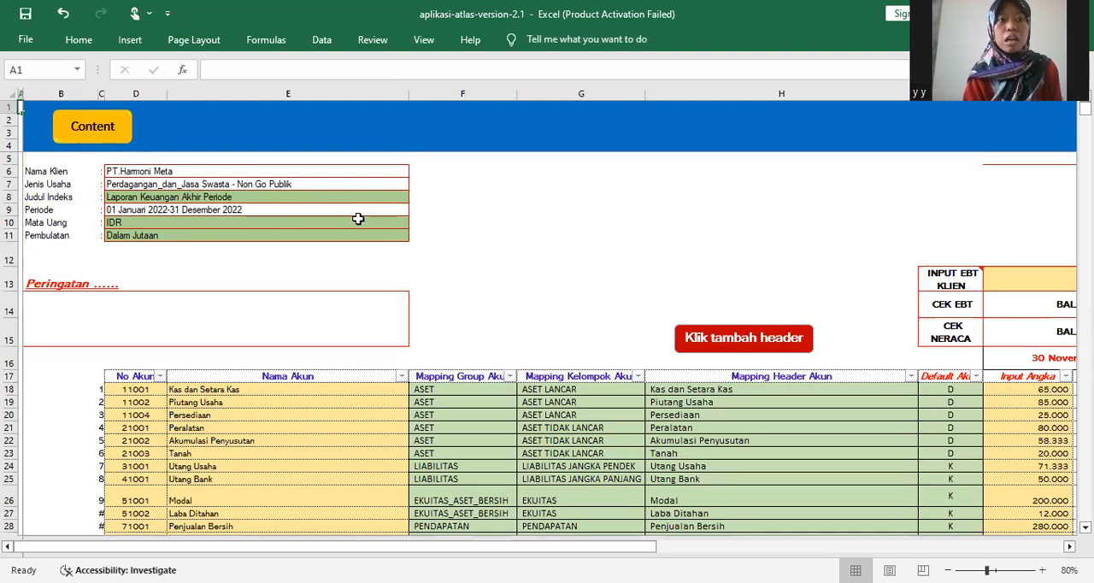
double_click(387, 197)
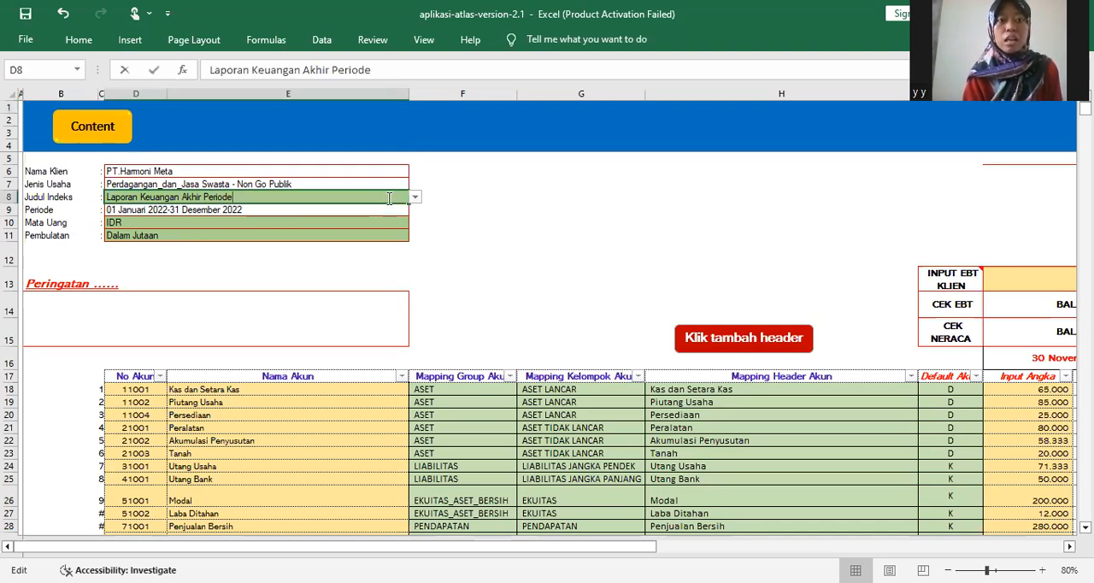
key(Escape)
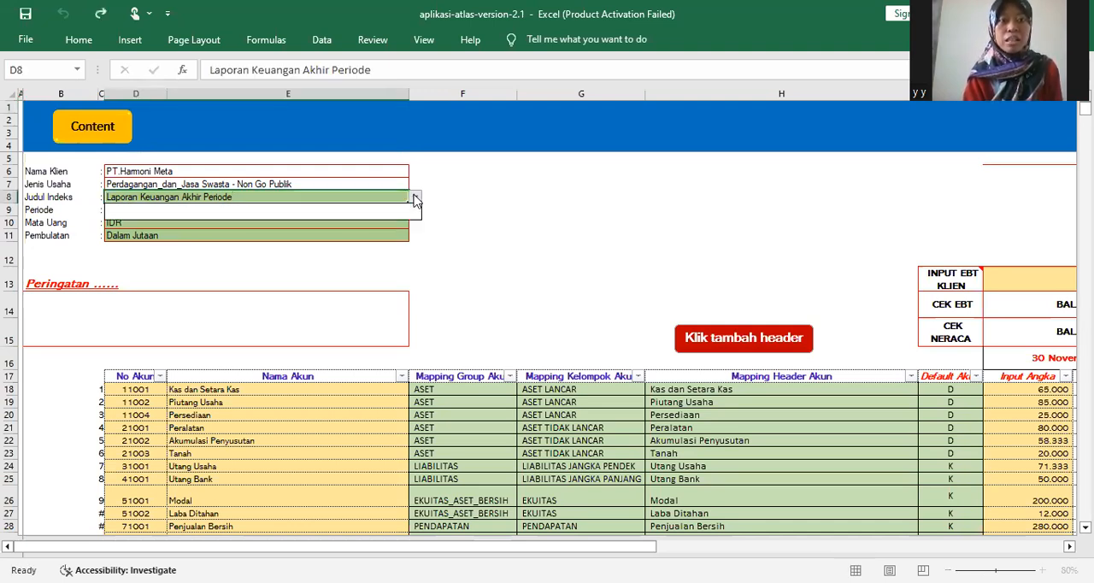
click(415, 197)
key(Return)
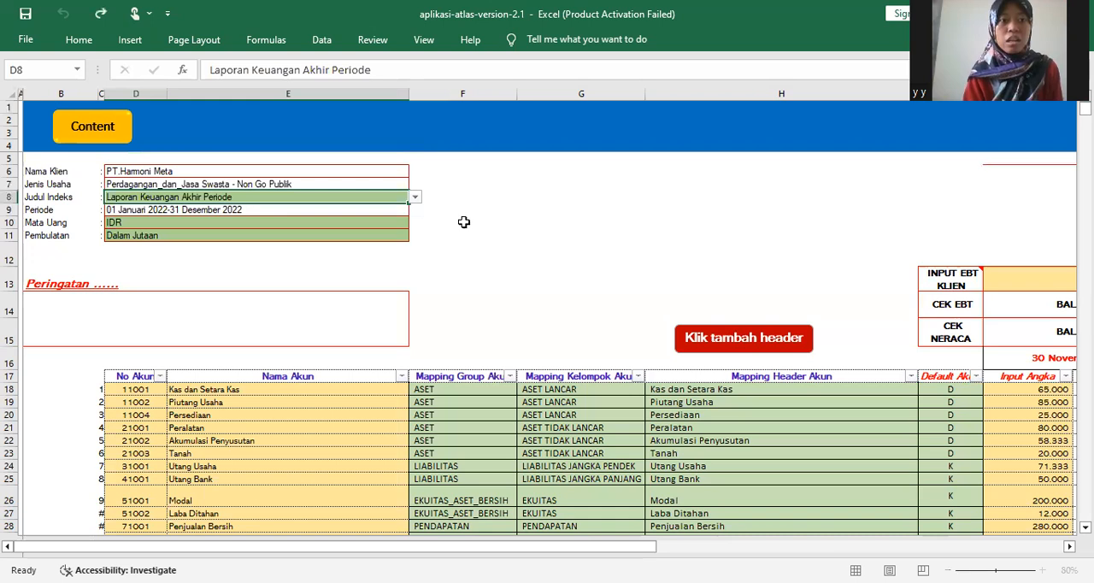
- View the available choices for Mata Uang and Pembulatan in the sheet header, leaving both selections as they are
click(374, 221)
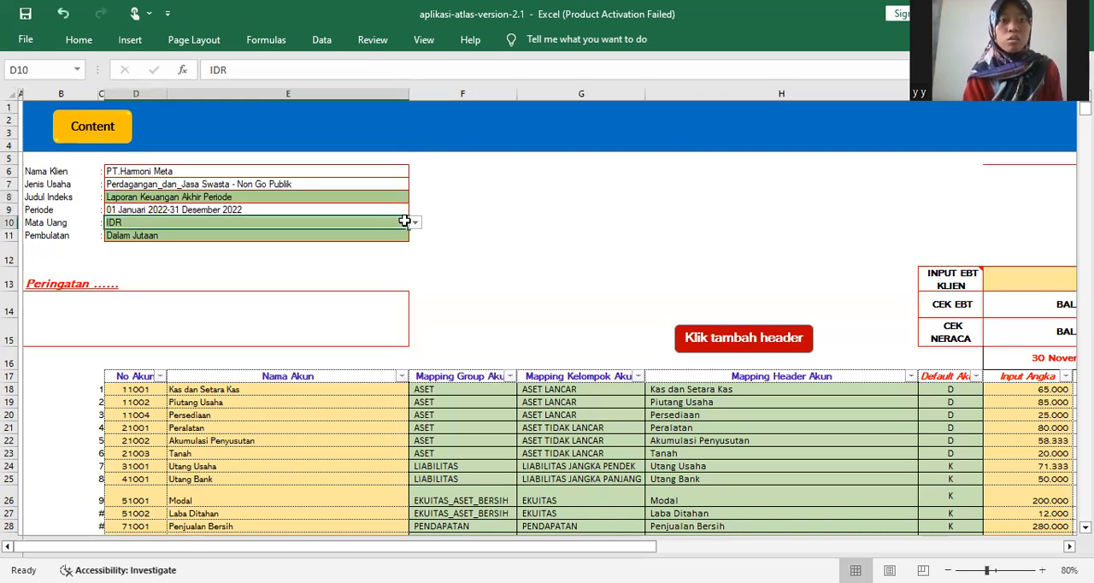
click(415, 223)
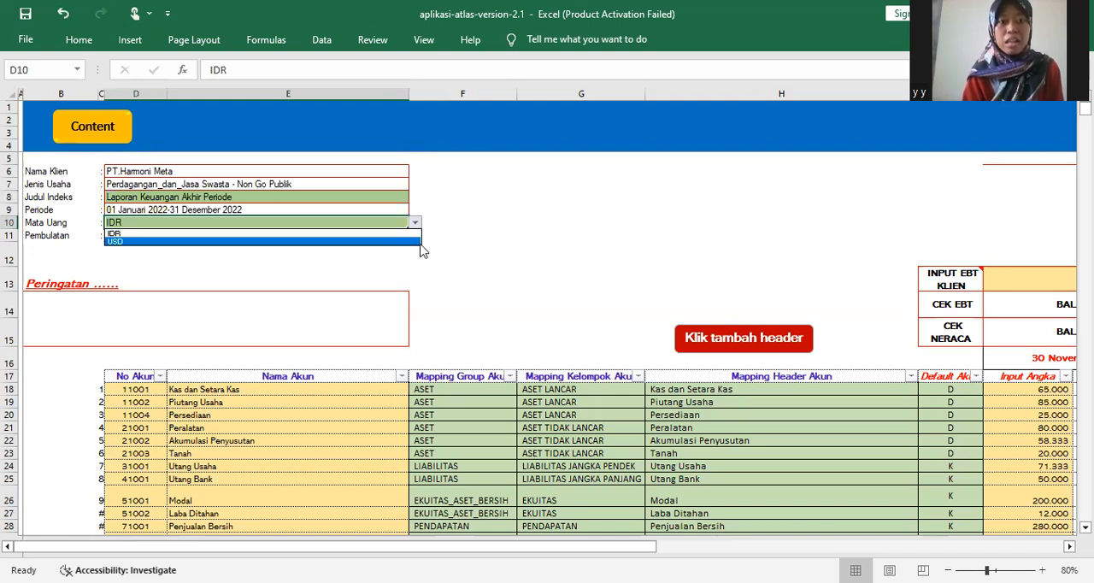
click(428, 265)
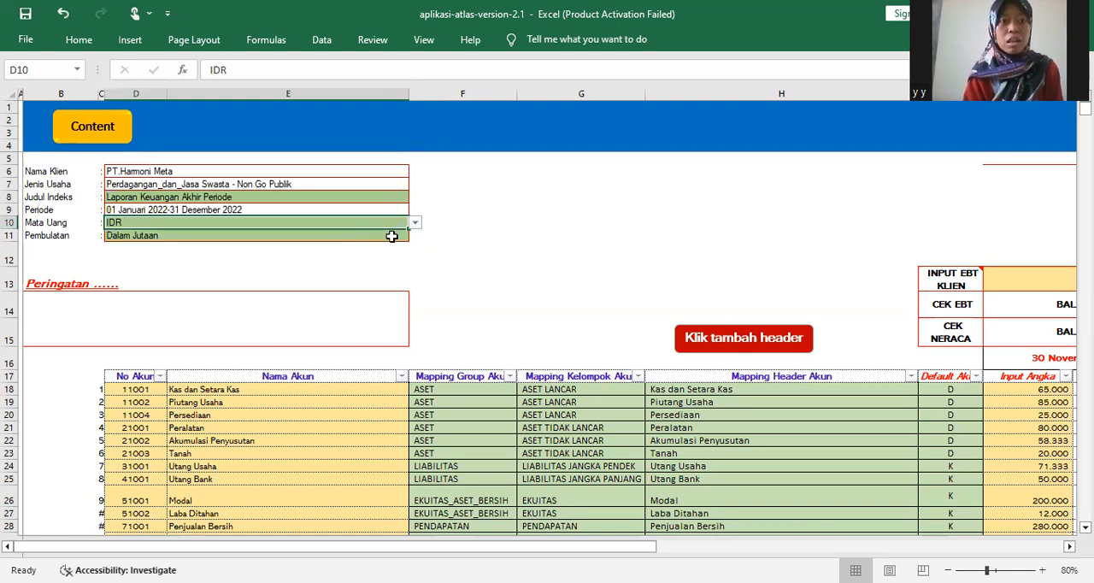
click(399, 236)
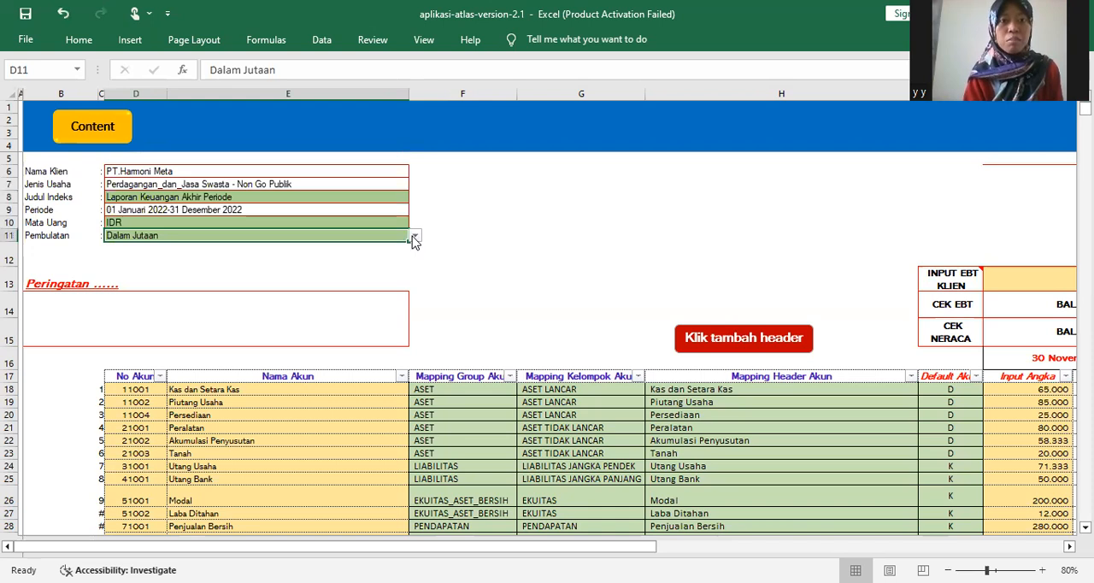
click(415, 237)
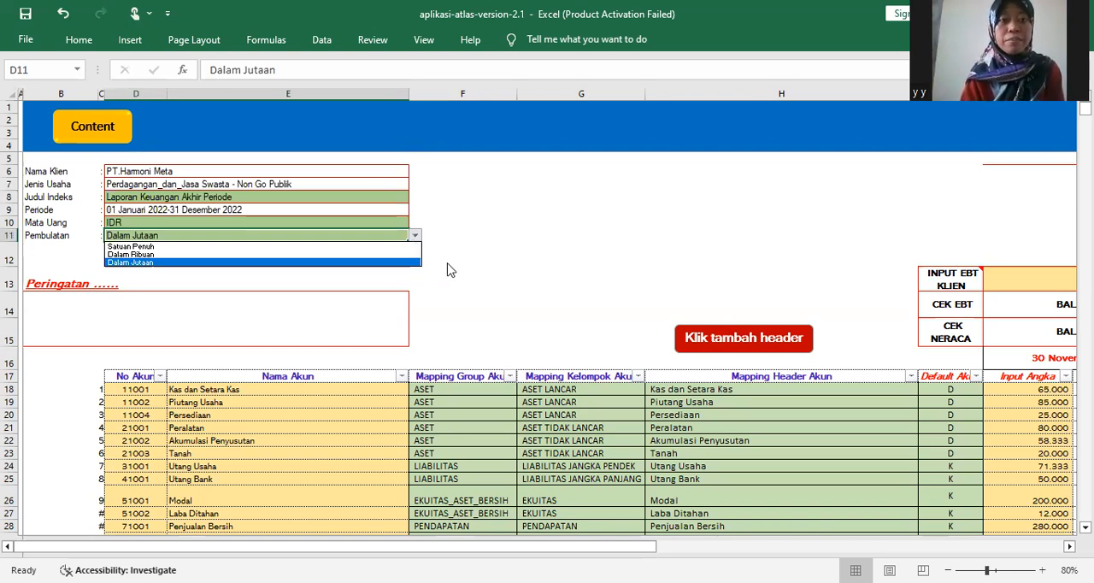
key(Escape)
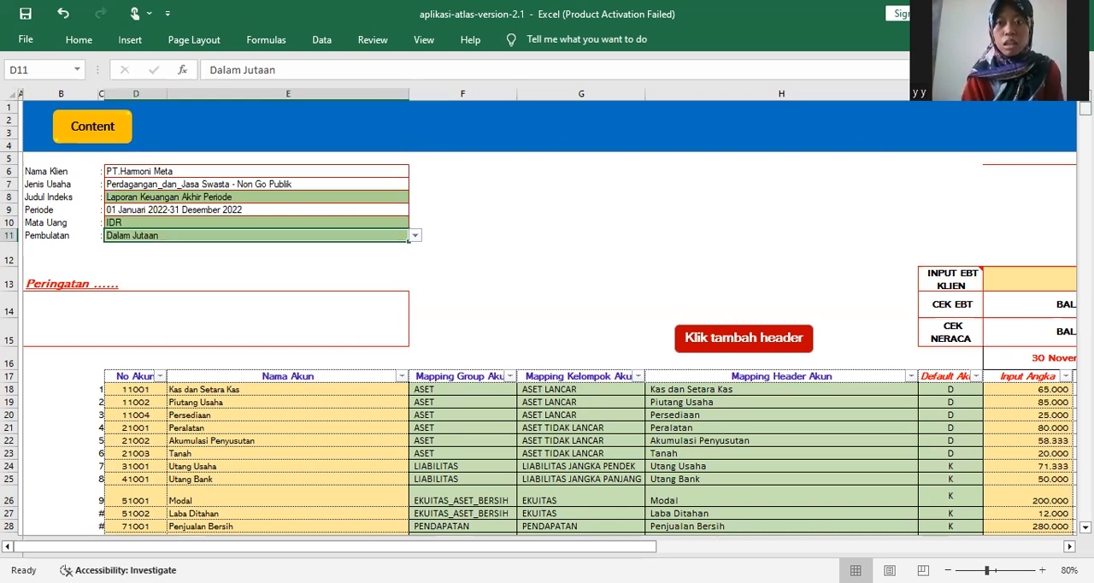
- Examine the account table's numbers, names, group mapping for Kas dan Setara Kas, and default account side for Persediaan
drag(1085, 109, 1085, 109)
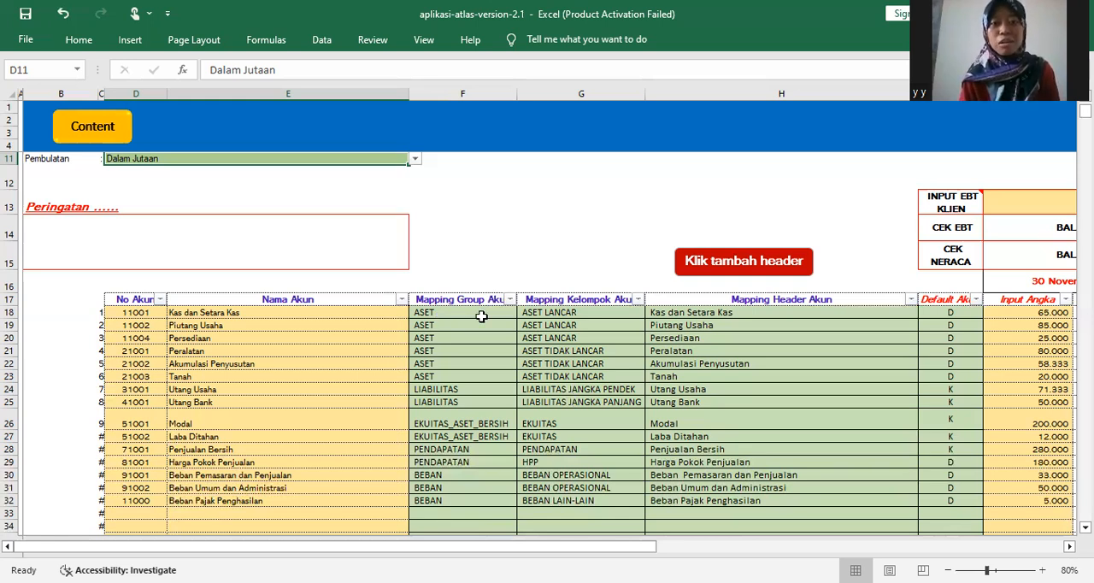
click(515, 314)
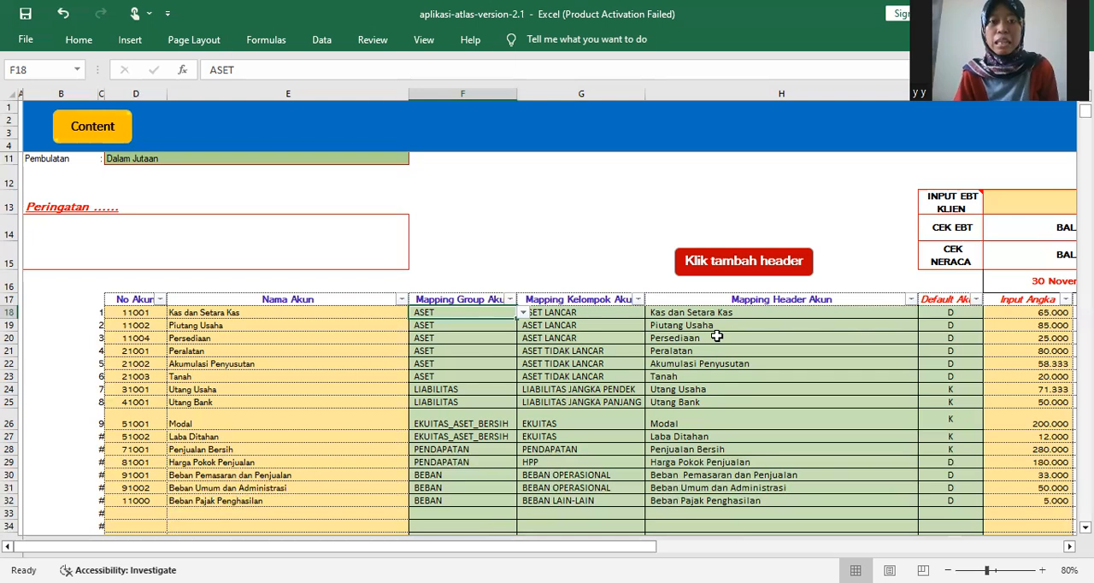
click(965, 335)
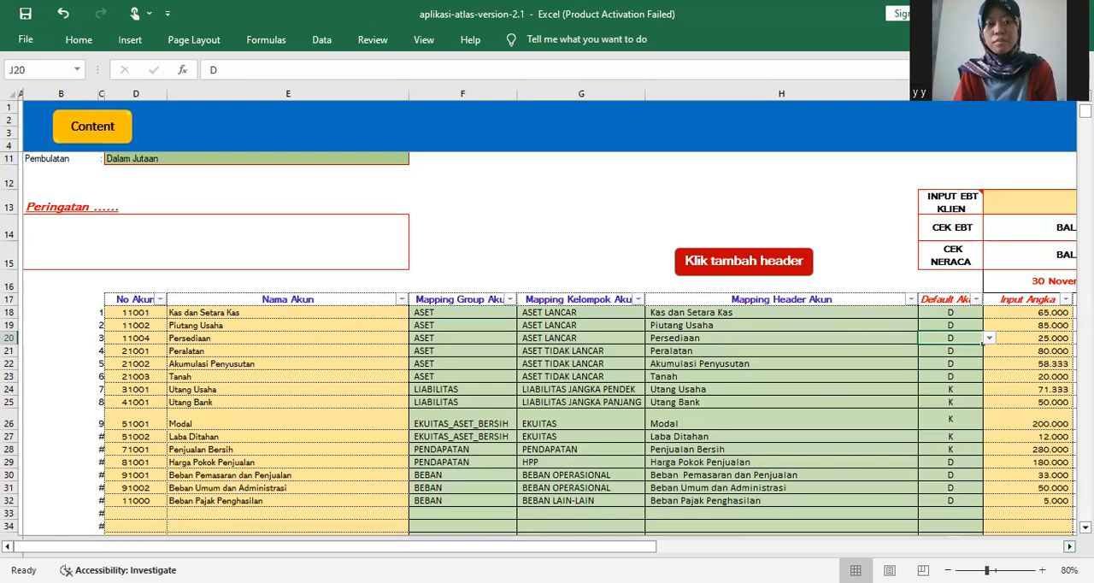
- Examine the Input Angka and Angka LK columns with the EBT and Neraca checks for 30 November and 31 Desember 2022
click(1069, 545)
click(1069, 546)
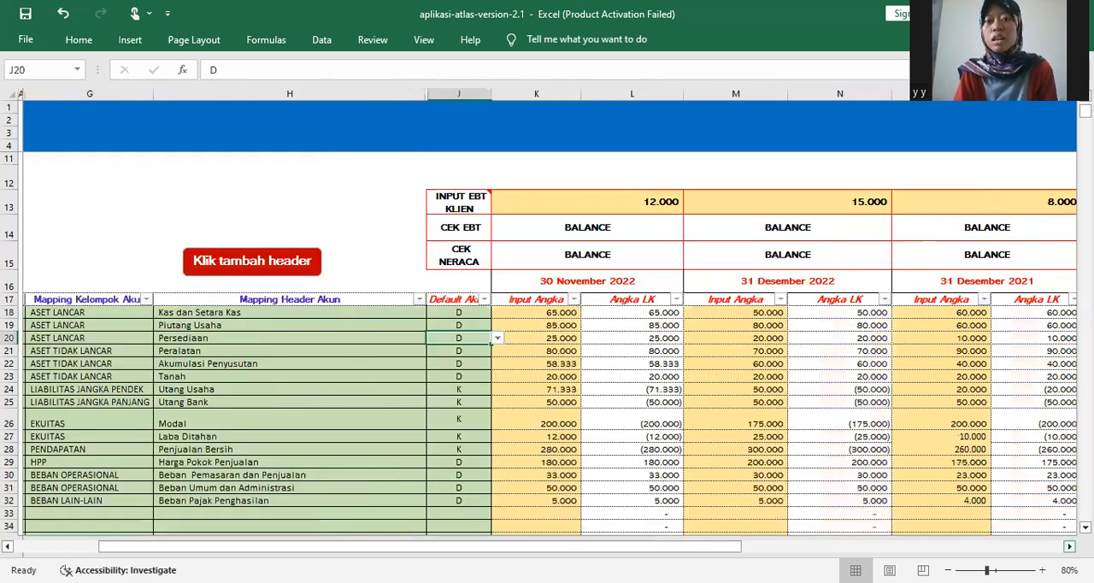
drag(838, 402, 645, 239)
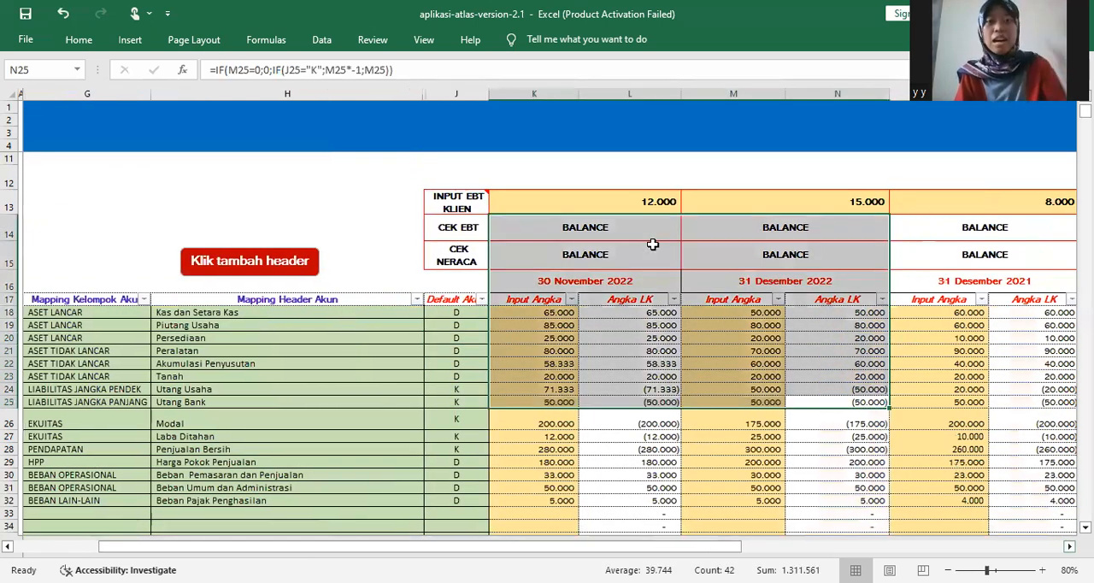
click(593, 173)
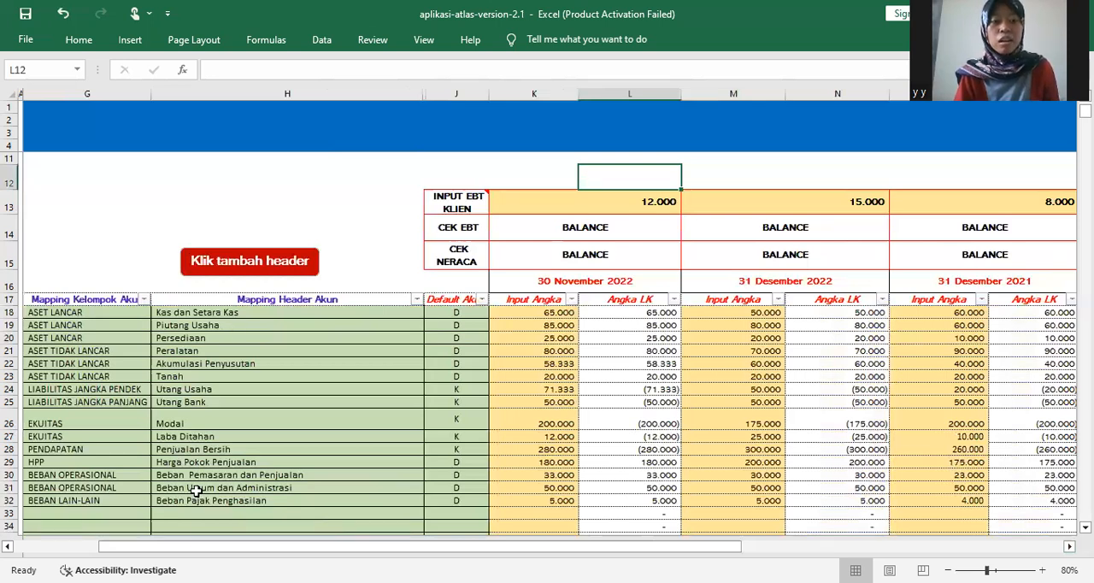
- Review the account mappings against the figures for all three periods and the summary of ASET, LIABILITAS, EBT and EBITDA beside them
mouse_move(132, 554)
mouse_down()
mouse_move(170, 555)
mouse_move(152, 549)
mouse_up()
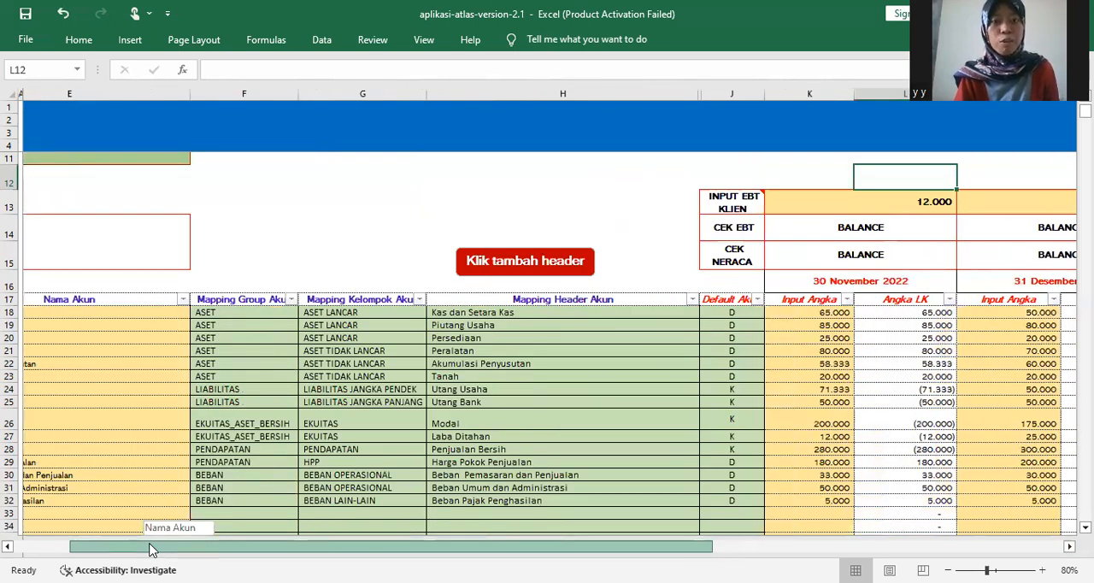
drag(149, 548, 204, 549)
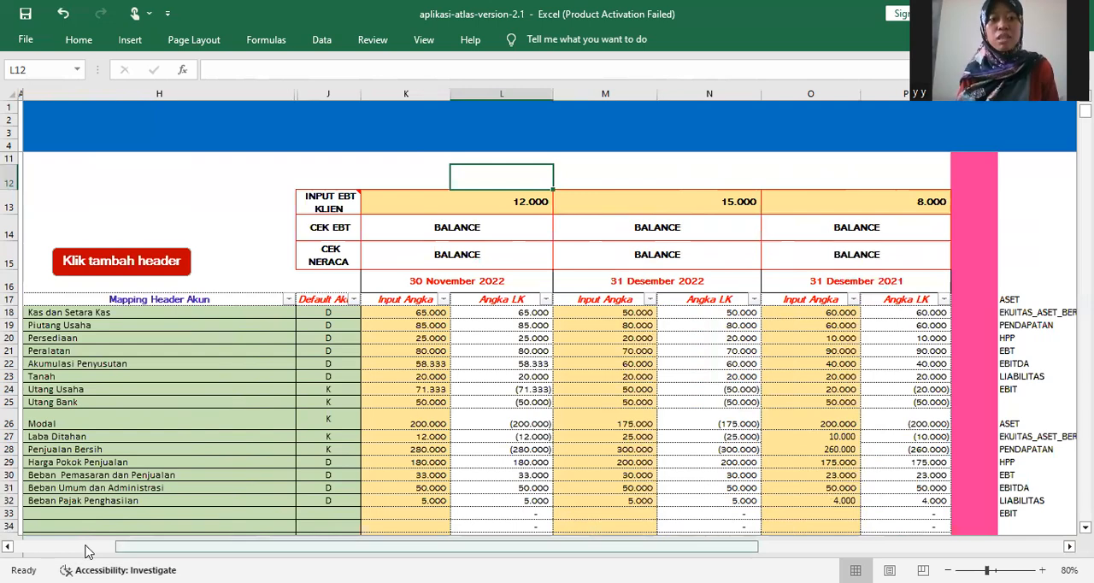
scroll(85, 545, left, 3)
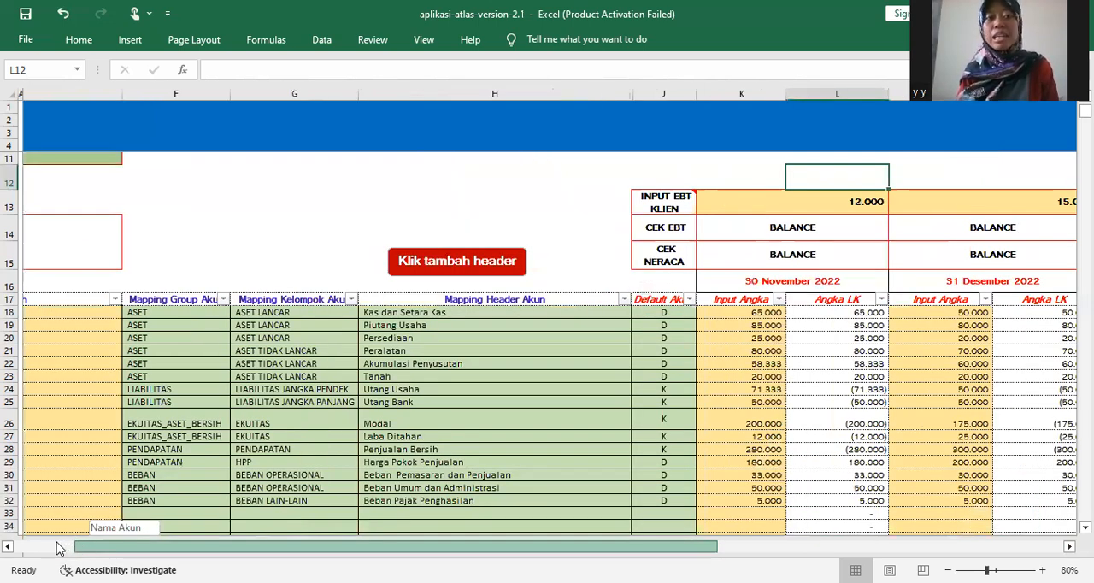
scroll(58, 547, left, 2)
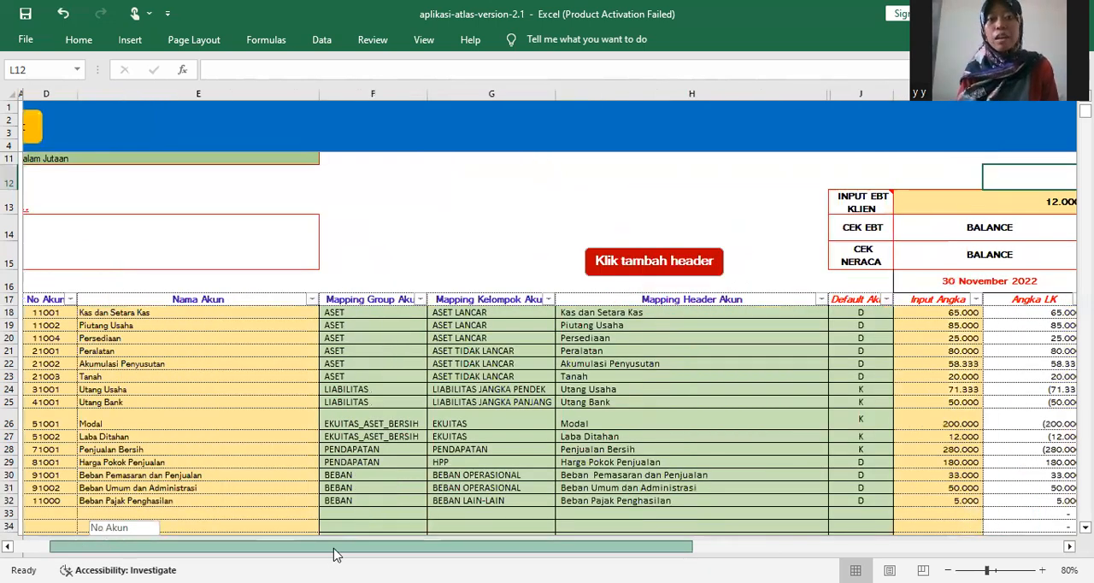
scroll(335, 551, right, 10)
scroll(214, 547, left, 3)
drag(180, 546, 152, 532)
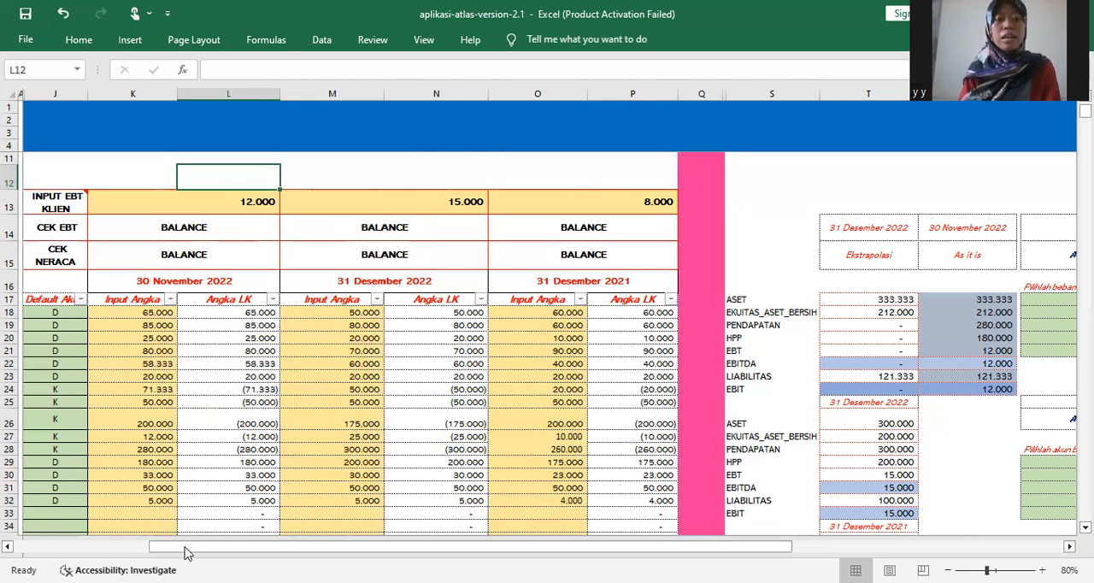
drag(182, 550, 162, 552)
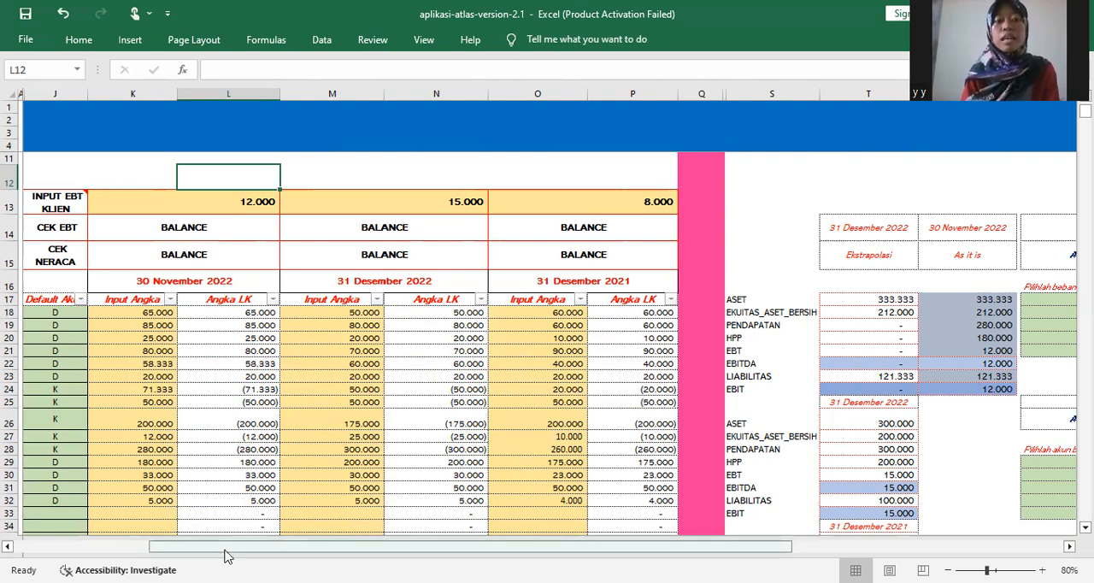
drag(225, 551, 180, 527)
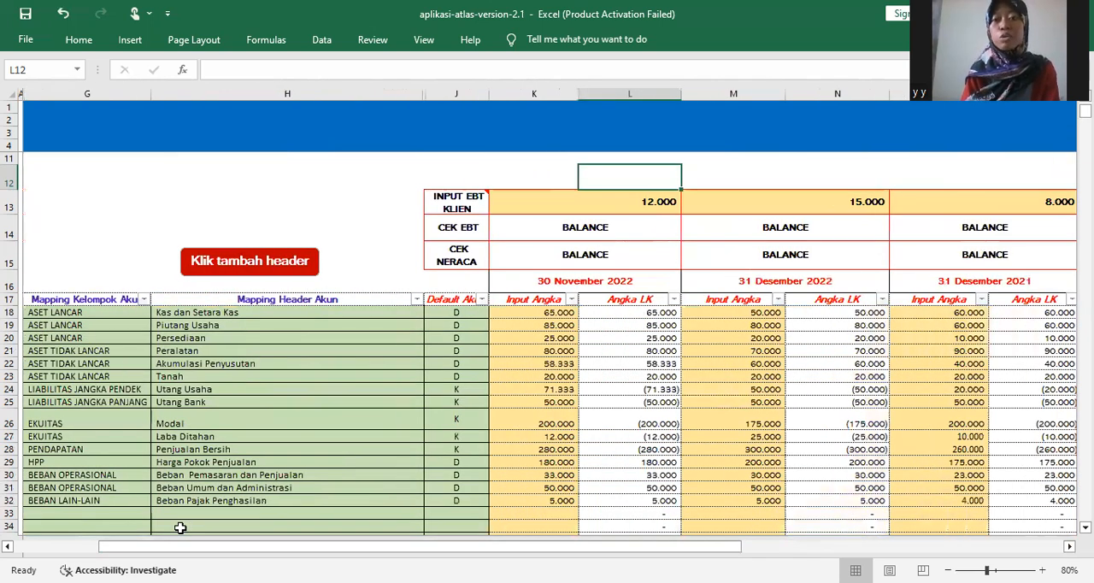